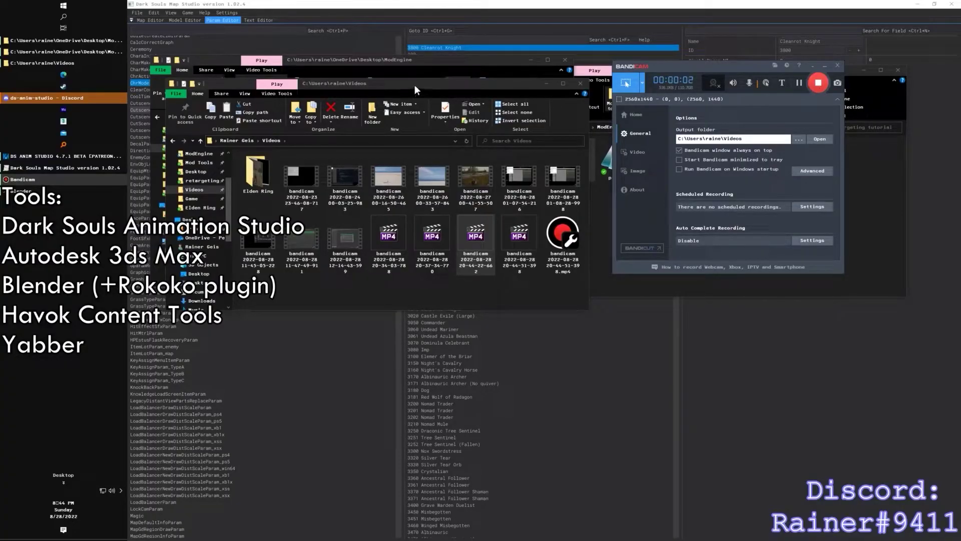
- Arrange the Videos and ModEngine Explorer windows and bring the chr folder window forward
left_click_drag(415, 85, 437, 86)
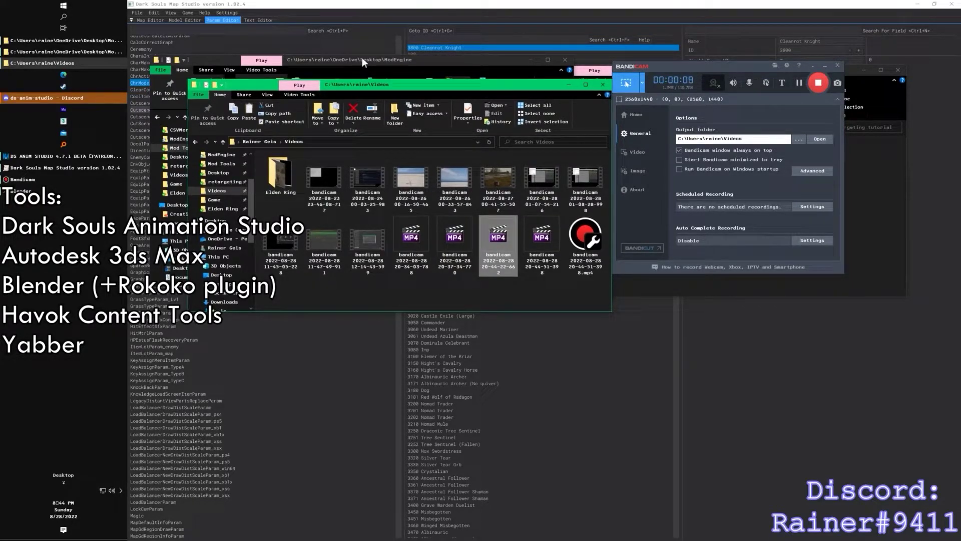
mouse_move(361, 57)
left_mouse_down()
mouse_move(322, 69)
mouse_move(374, 67)
left_mouse_up()
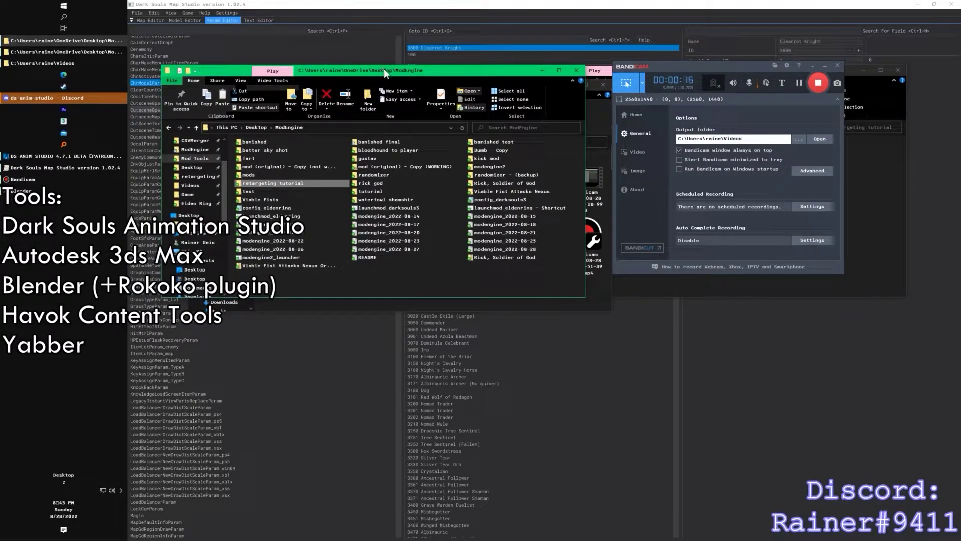
left_click(900, 172)
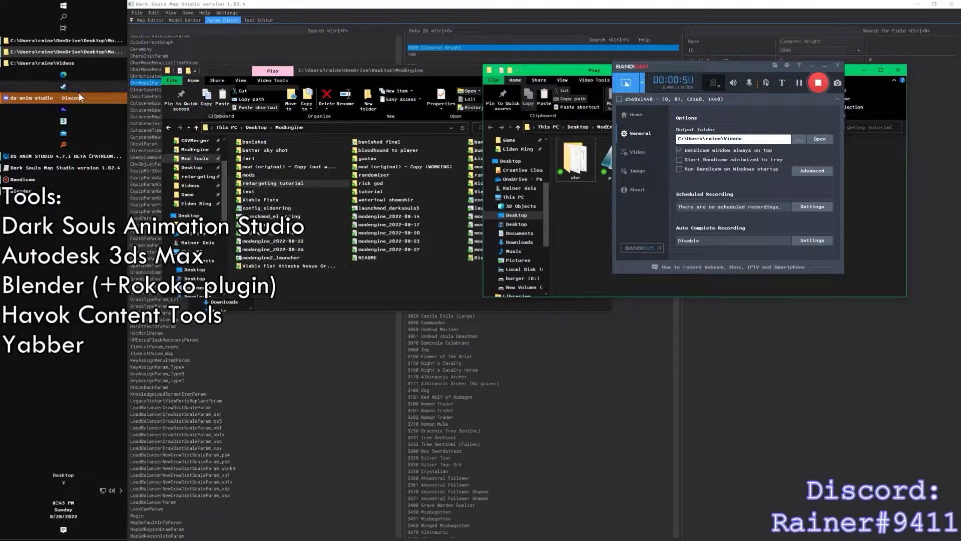
- Reposition the ModEngine Explorer window and minimize the Bandicam recorder
left_click(115, 53)
left_click_drag(396, 72, 450, 106)
left_click_drag(739, 63, 788, 60)
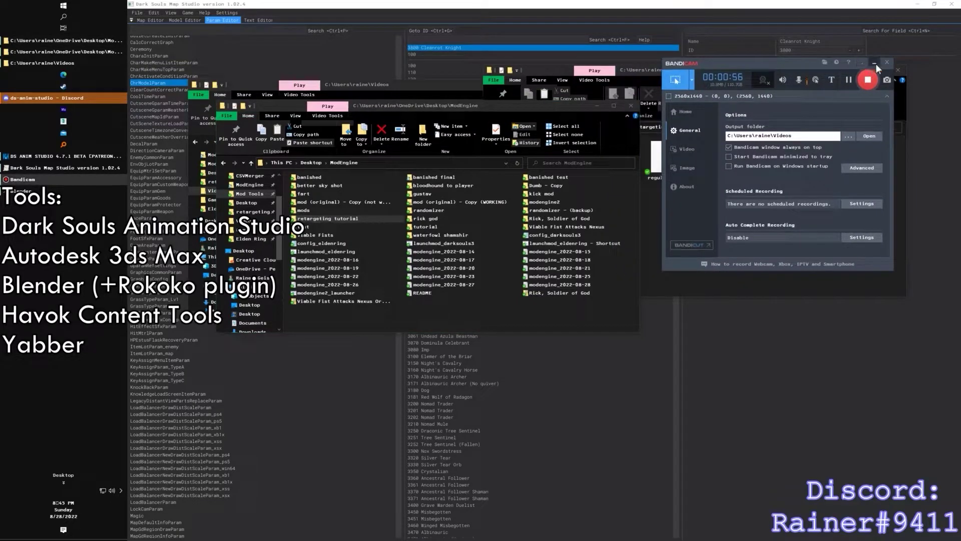
left_click(874, 63)
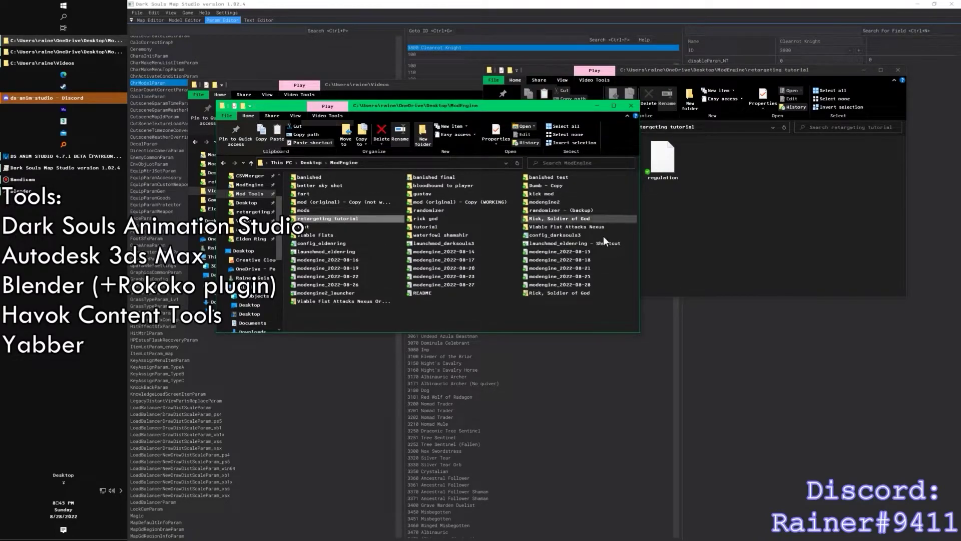
- Close the ModEngine window and show the Desktop folder's contents in the remaining window
left_click(440, 312)
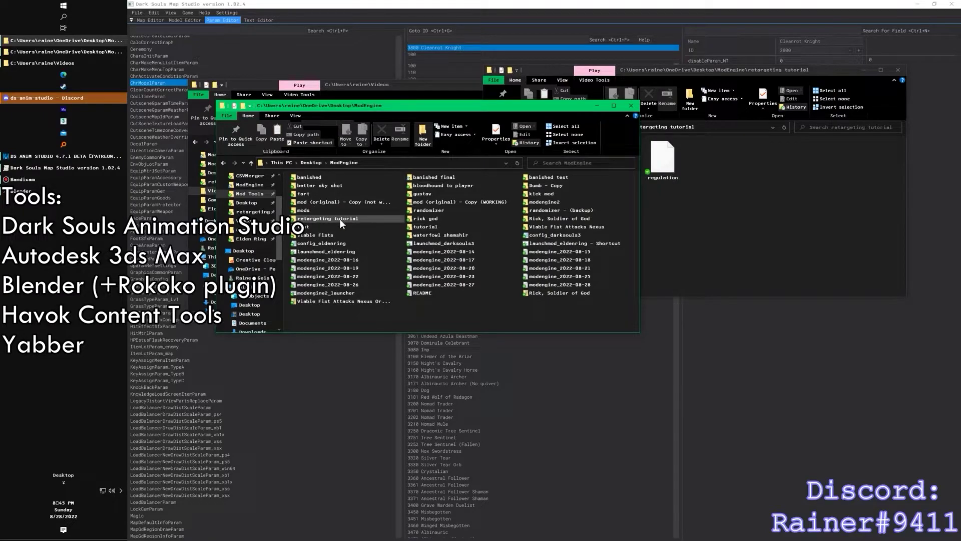
mouse_move(341, 218)
mouse_move(63, 169)
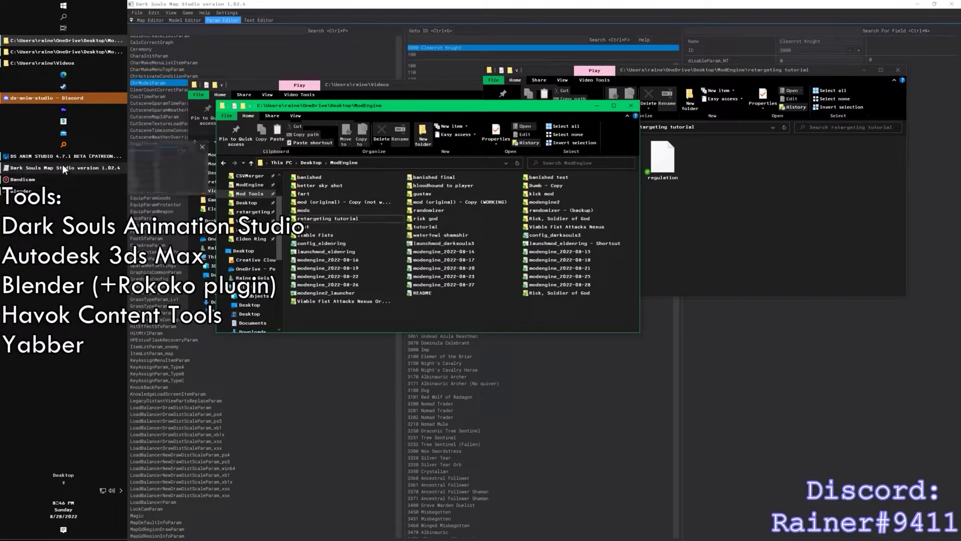
left_click(73, 41)
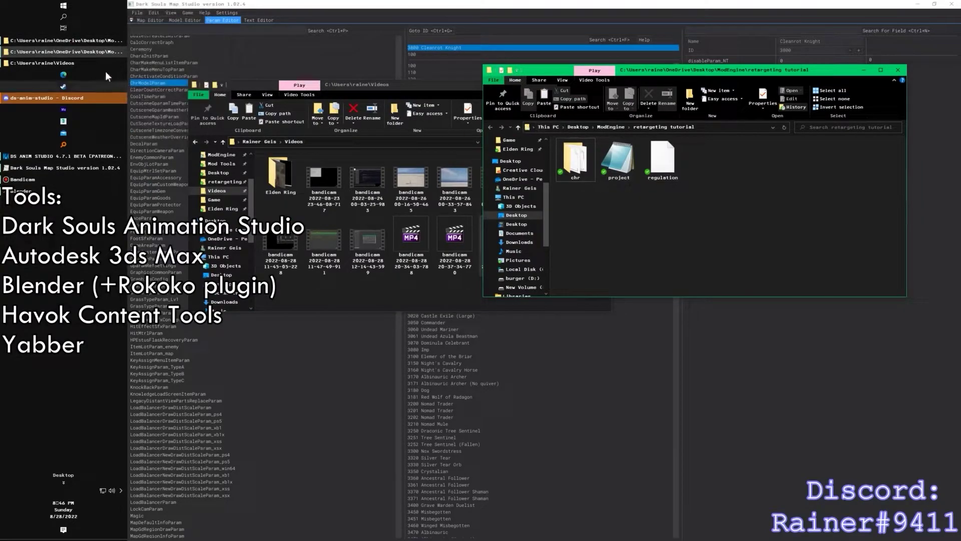
scroll(510, 161, "up", 3)
scroll(510, 162, "up", 3)
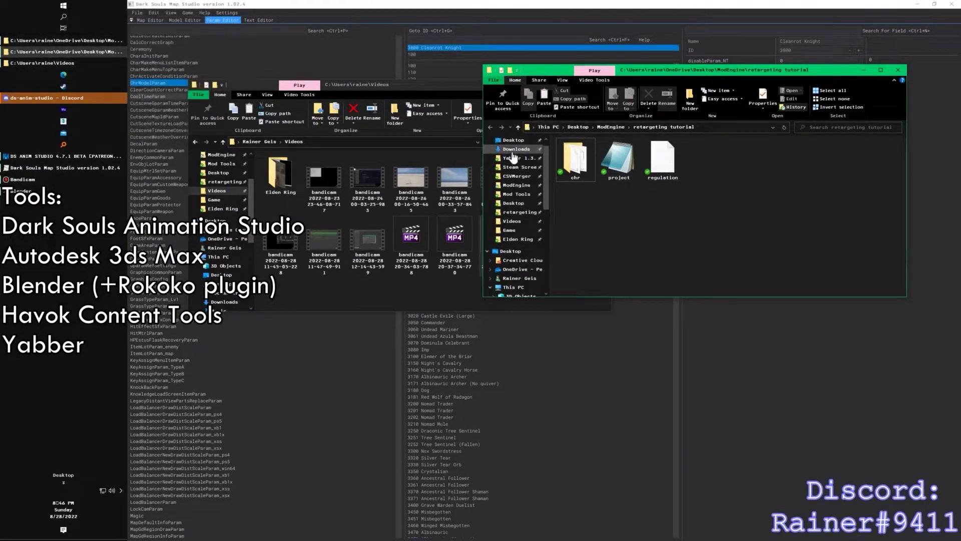
left_click(512, 141)
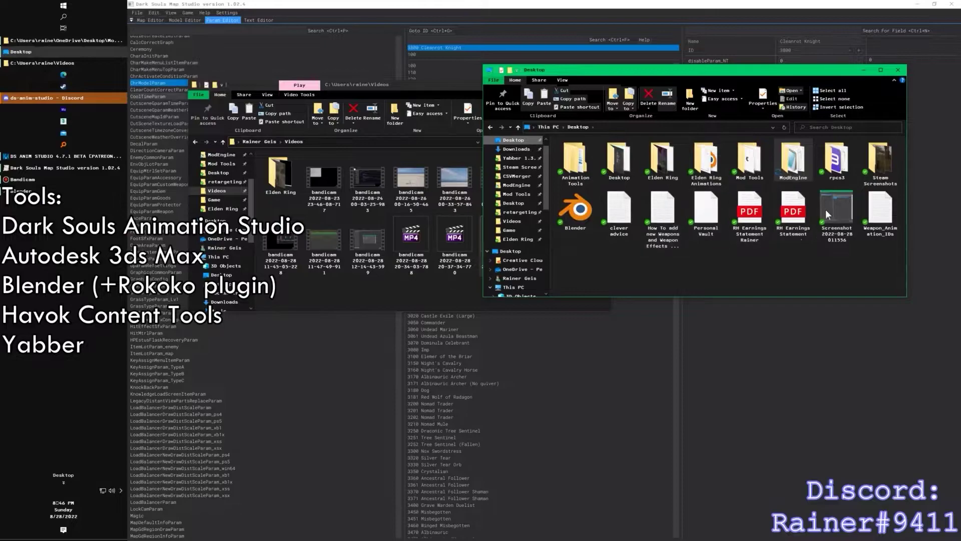
- Open Weapon_Animation_IDs in Notepad and locate a668_040000 under a668 Vaccuum Slice
double_click(880, 209)
scroll(430, 203, "down", 5)
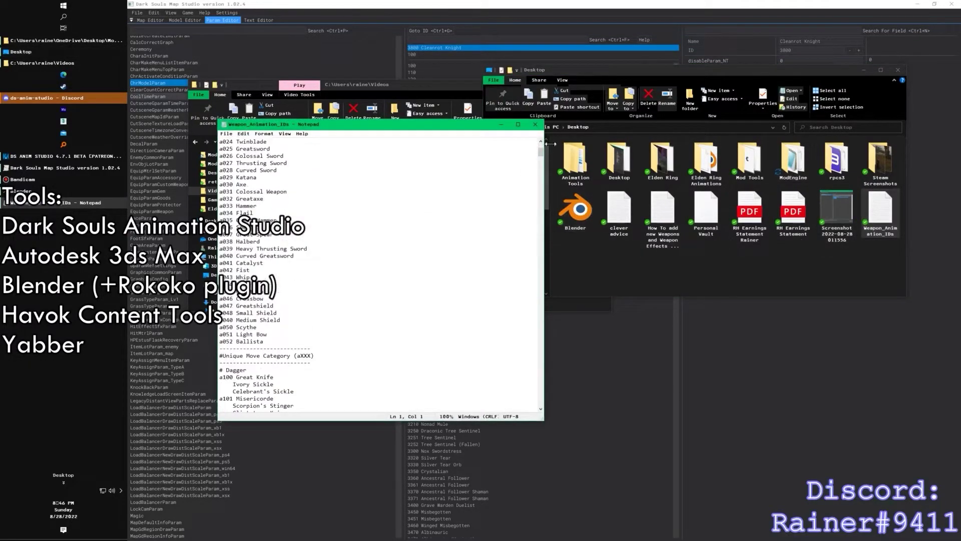
left_click_drag(541, 153, 531, 338)
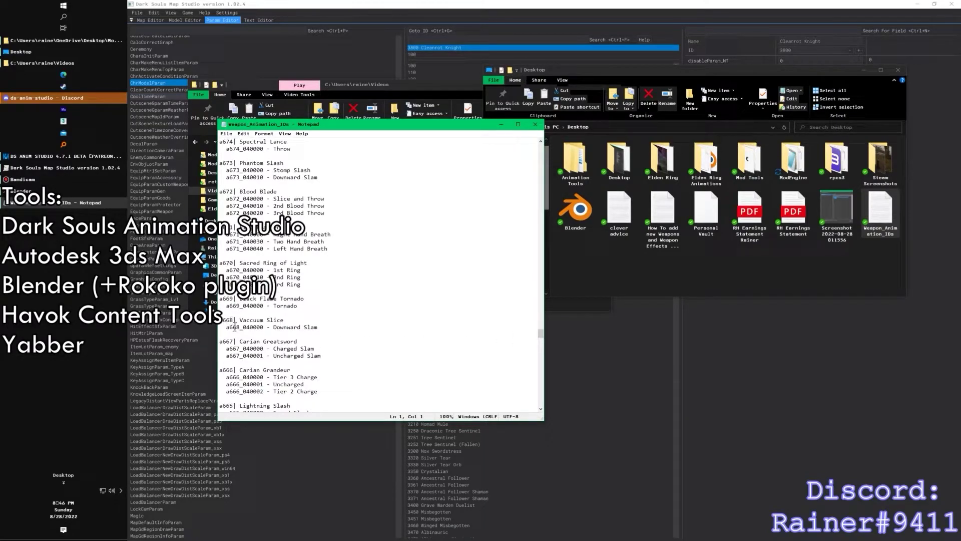
scroll(233, 328, "down", 3)
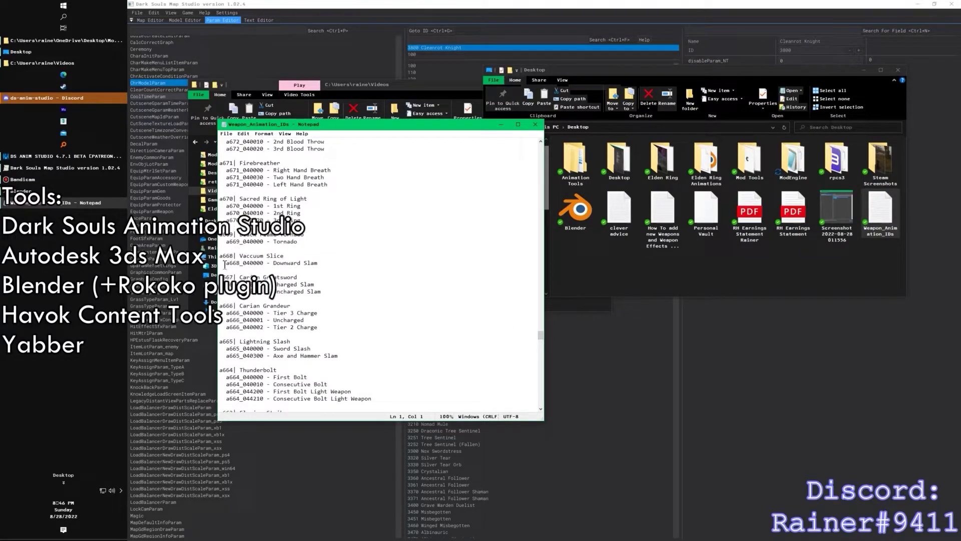
left_click_drag(225, 265, 271, 264)
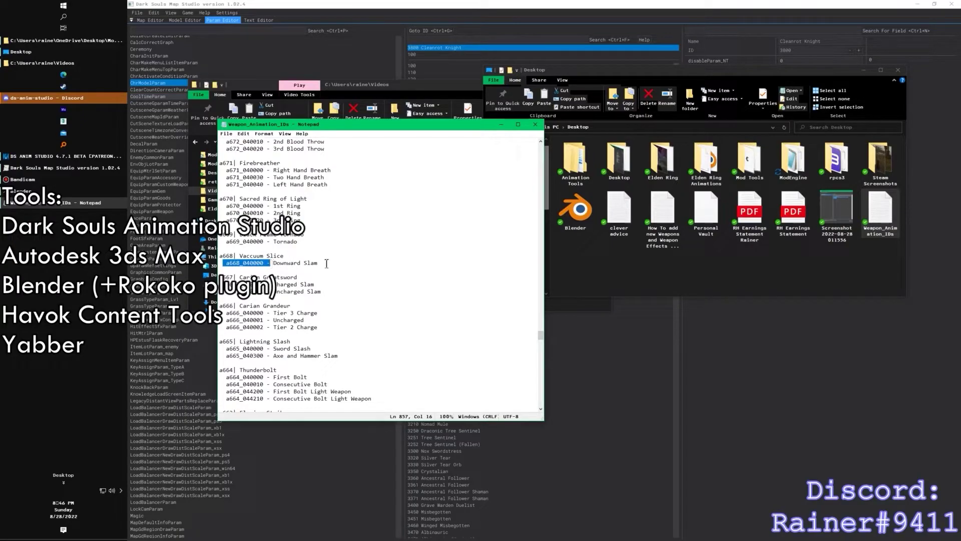
left_click(229, 264)
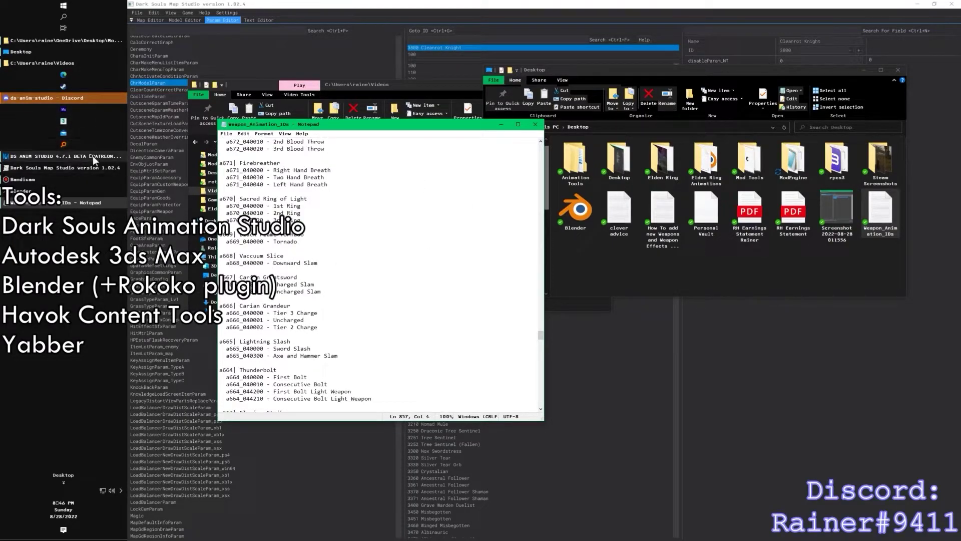
- Move DS Anim Studio aside and open the ModEngine folder in Explorer
left_click(38, 155)
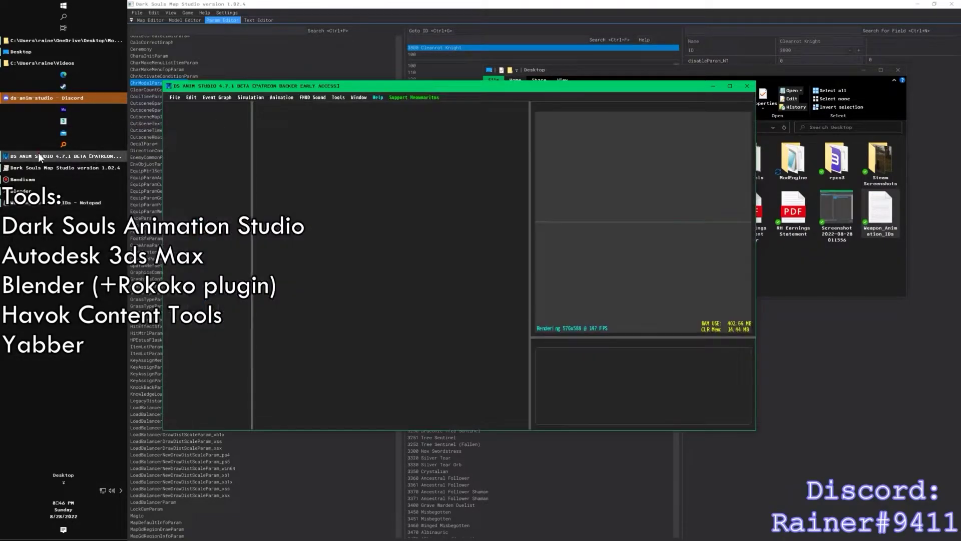
left_click_drag(328, 91, 427, 85)
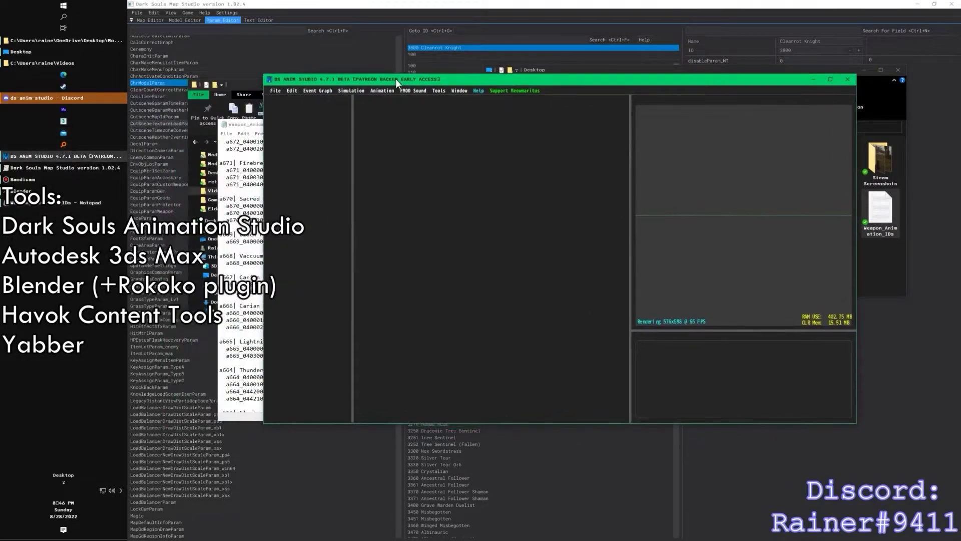
mouse_move(232, 82)
left_mouse_down()
mouse_move(248, 83)
mouse_move(235, 92)
left_mouse_up()
scroll(220, 172, "up", 1)
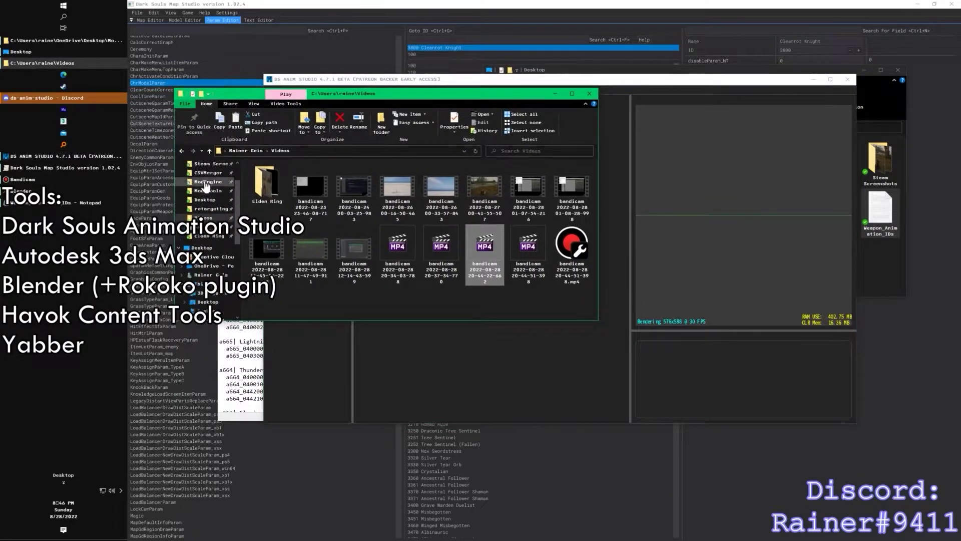
left_click(208, 181)
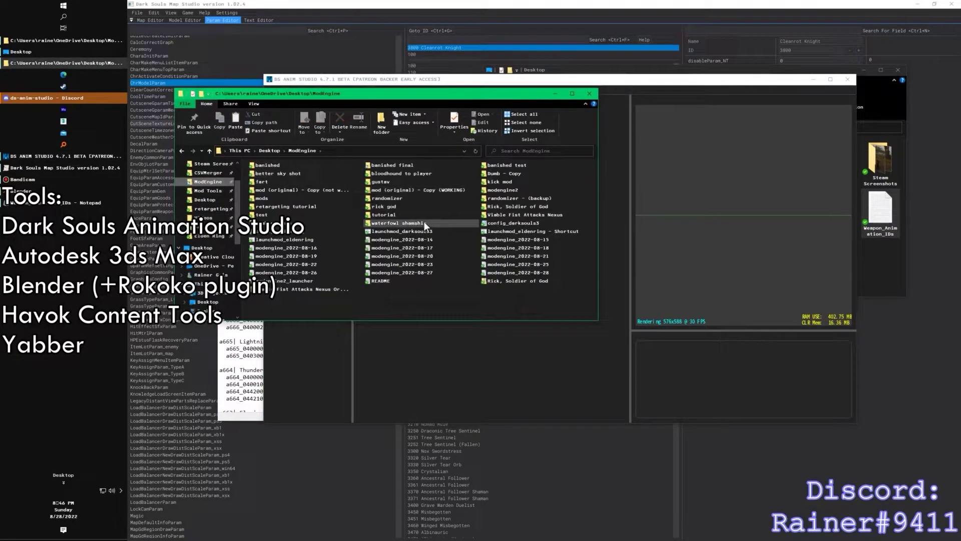
- Delete the extra tutorial folder from the ModEngine folder
double_click(453, 214)
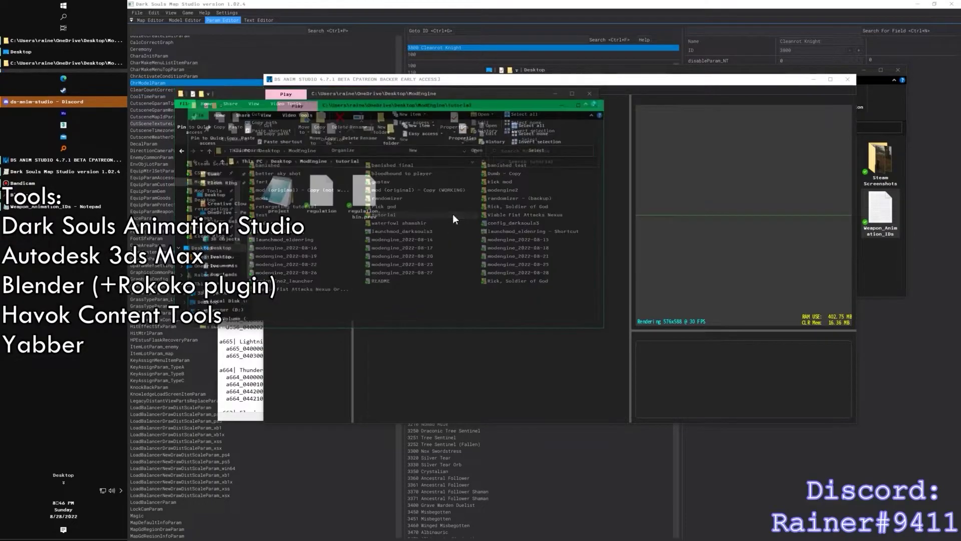
left_click(312, 160)
right_click(398, 224)
left_click(449, 404)
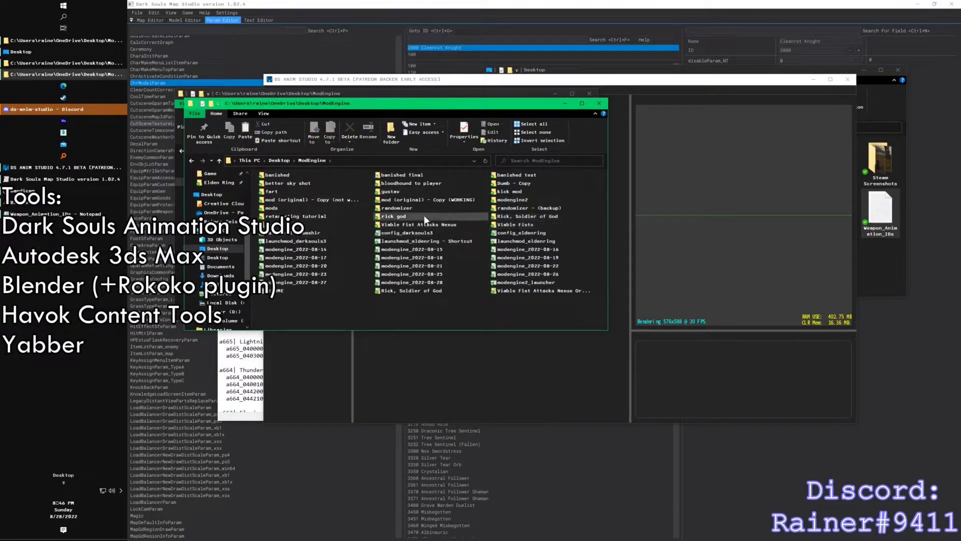
- Open retargeting tutorial > chr and select the c0000 archive files
double_click(311, 216)
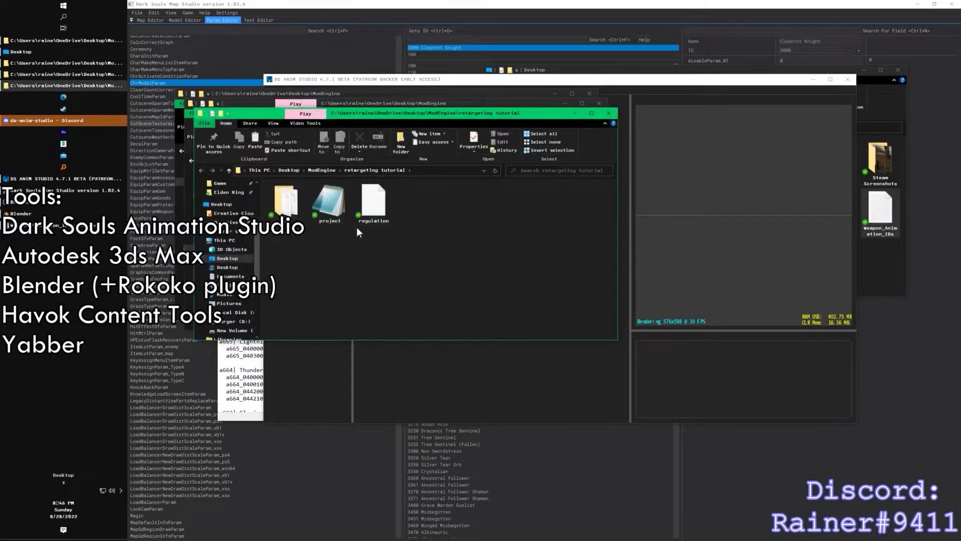
double_click(301, 216)
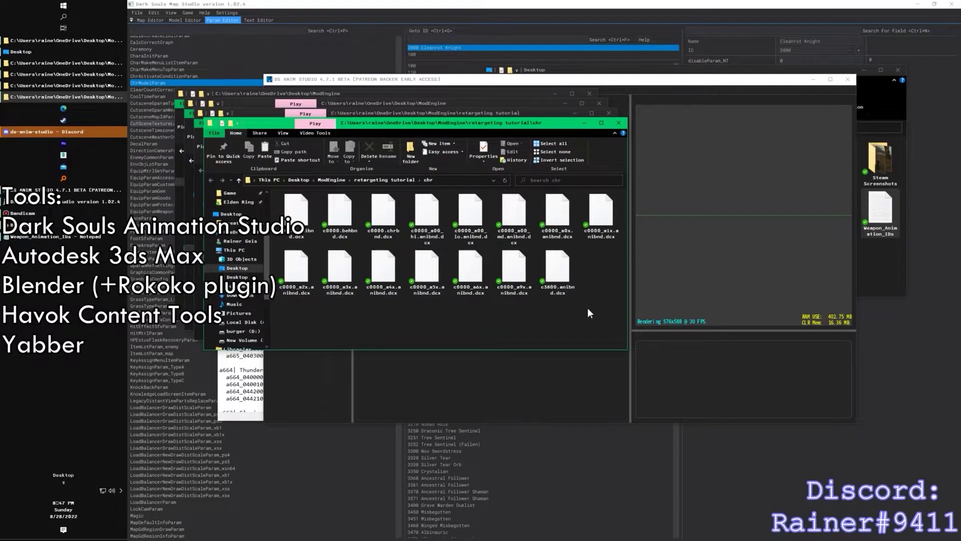
left_click_drag(611, 280, 551, 270)
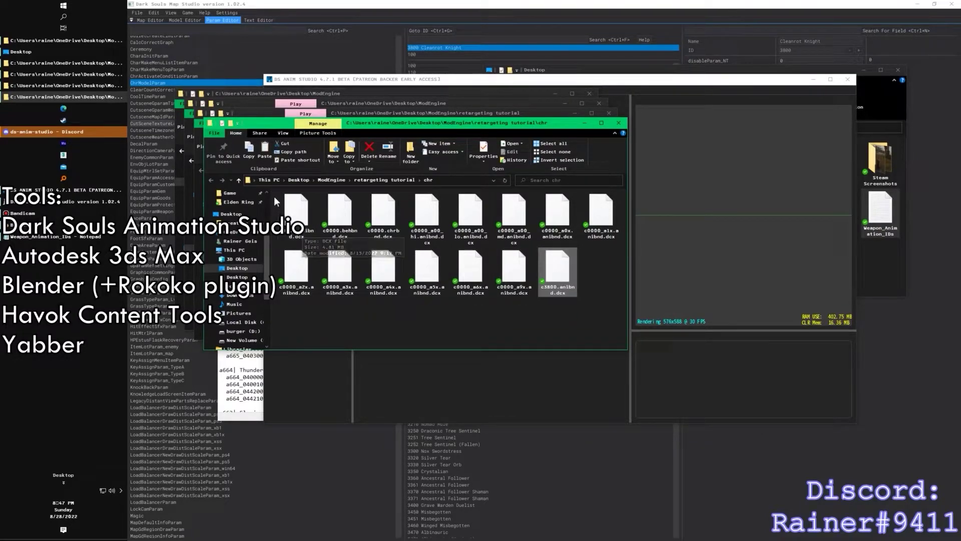
left_click_drag(275, 197, 527, 254)
left_click_drag(619, 247, 302, 233)
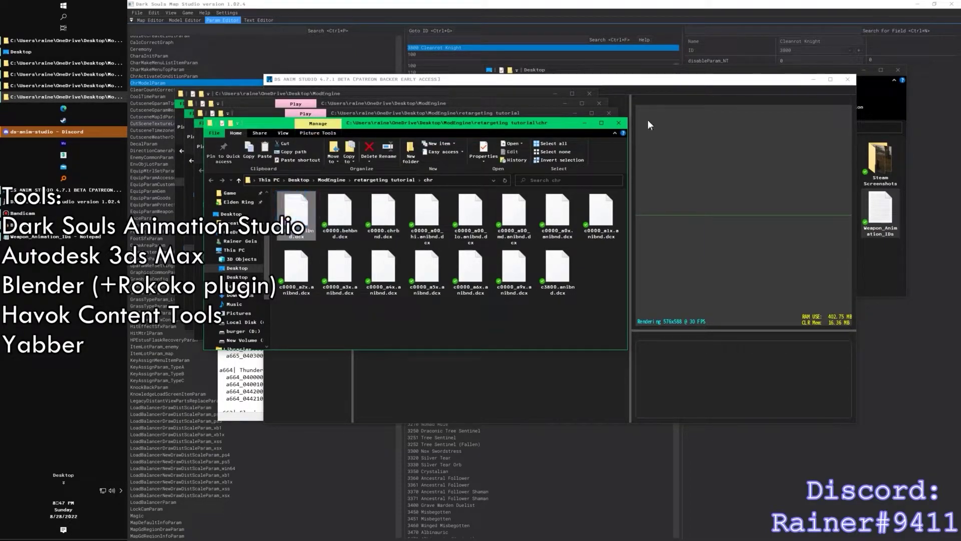
- Close the four leftover File Explorer windows
left_click(616, 124)
left_click(607, 113)
left_click(599, 103)
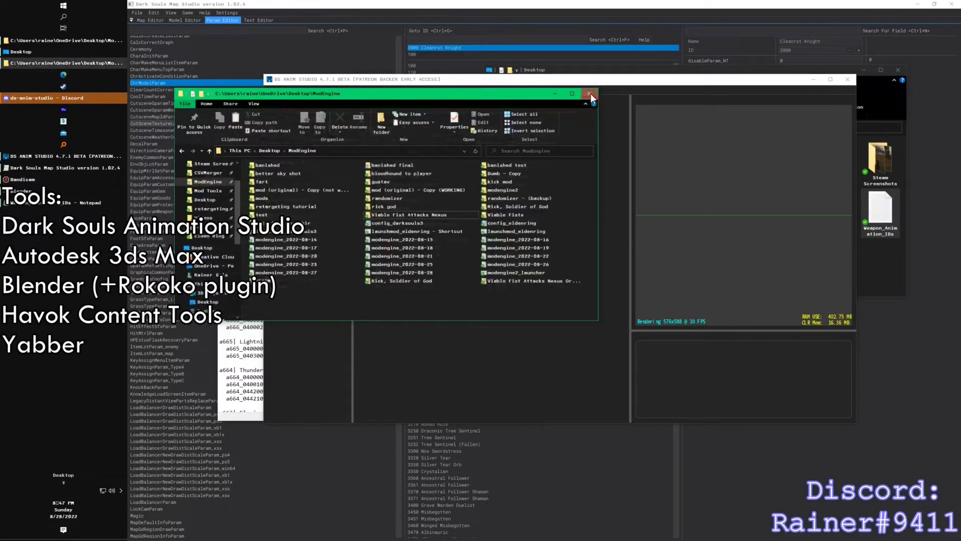
left_click(590, 93)
- Open c0000.anibnd.dcx from retargeting tutorial\chr in DS Anim Studio and answer Yes
left_click(275, 90)
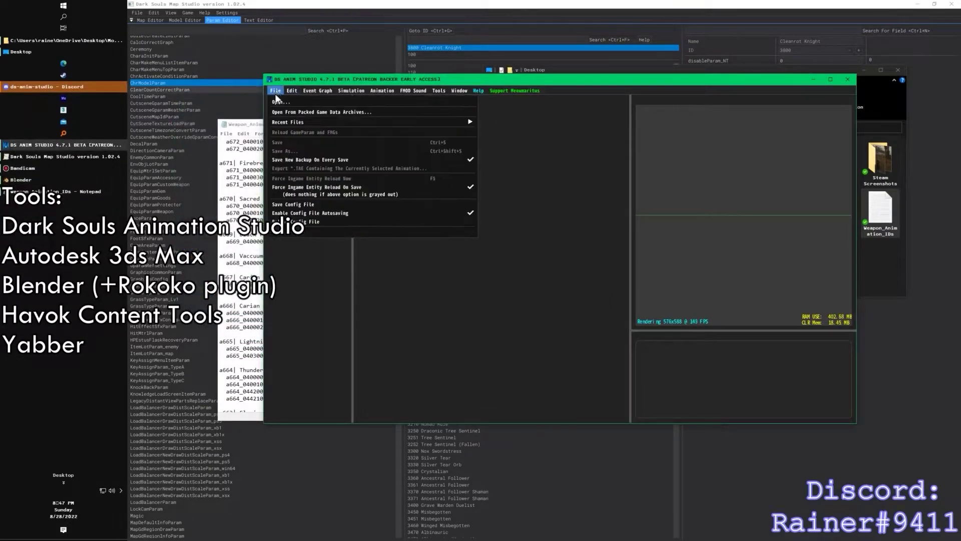
left_click(280, 102)
left_click(263, 22)
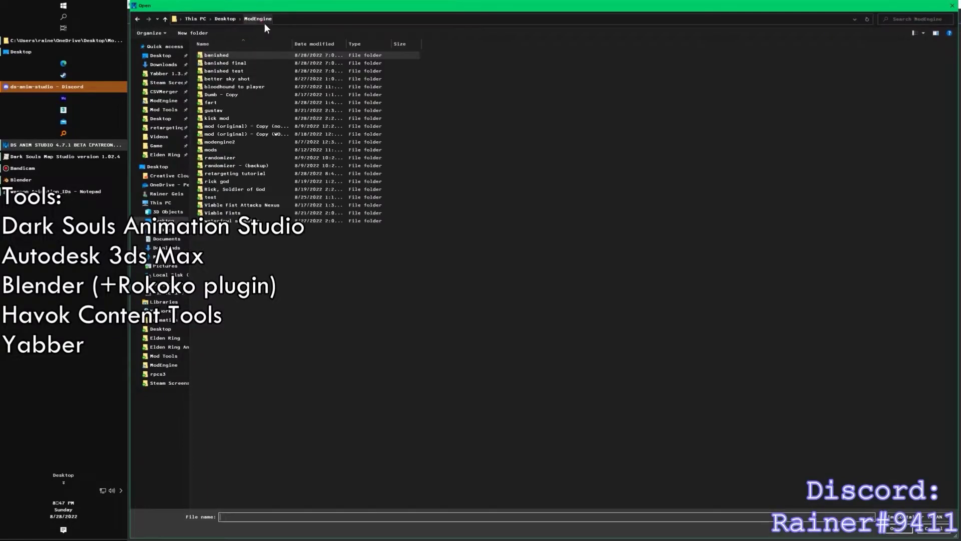
double_click(260, 173)
double_click(214, 72)
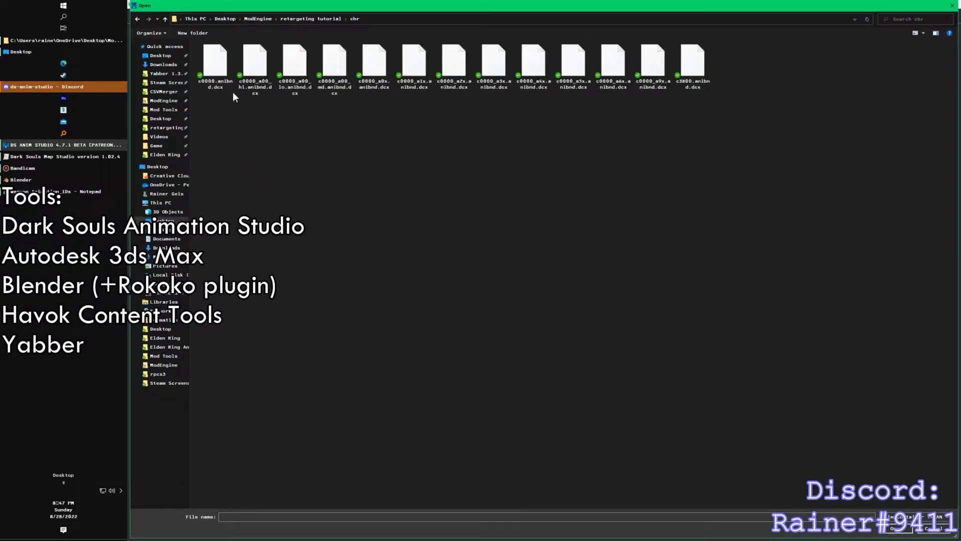
double_click(215, 70)
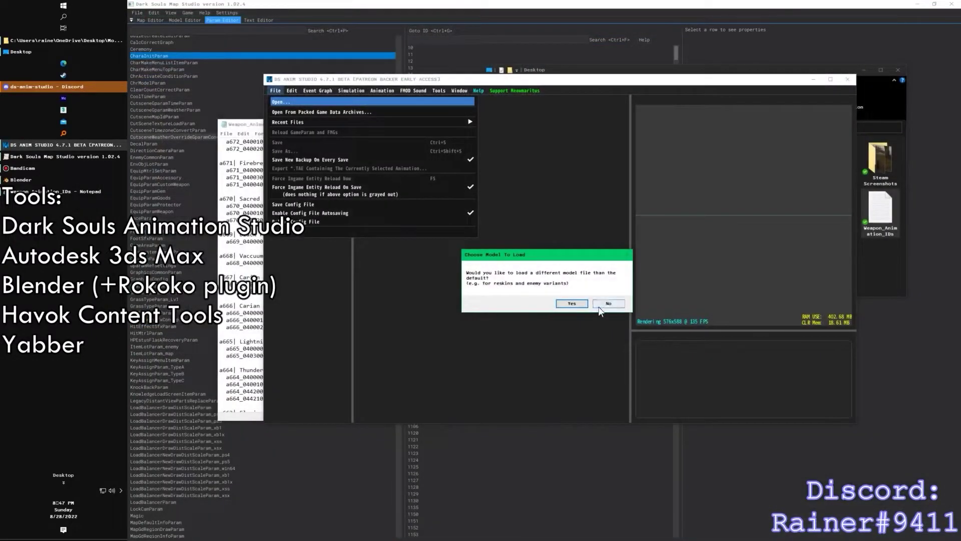
left_click(571, 302)
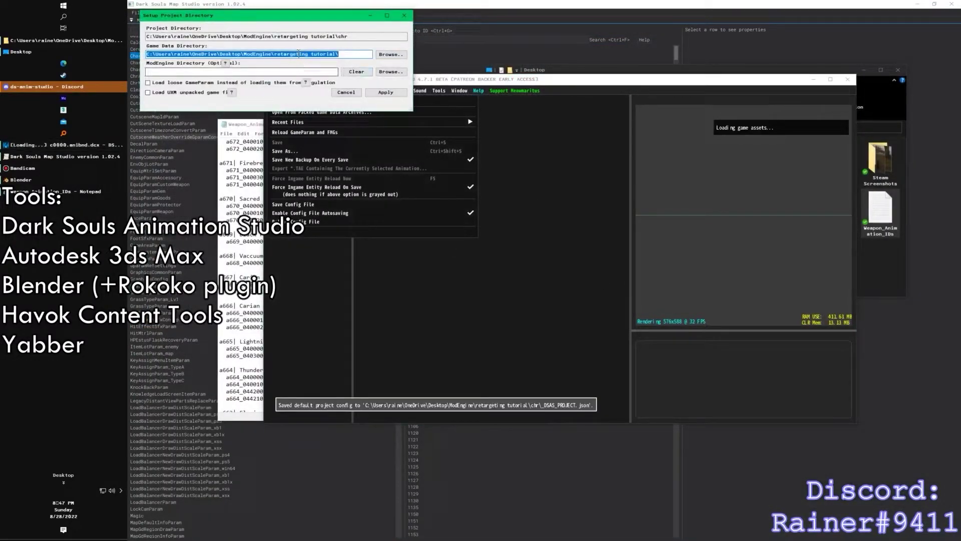
- Set Game Data directory to ELDEN RING\Game and ModEngine directory to retargeting tutorial
left_click(395, 54)
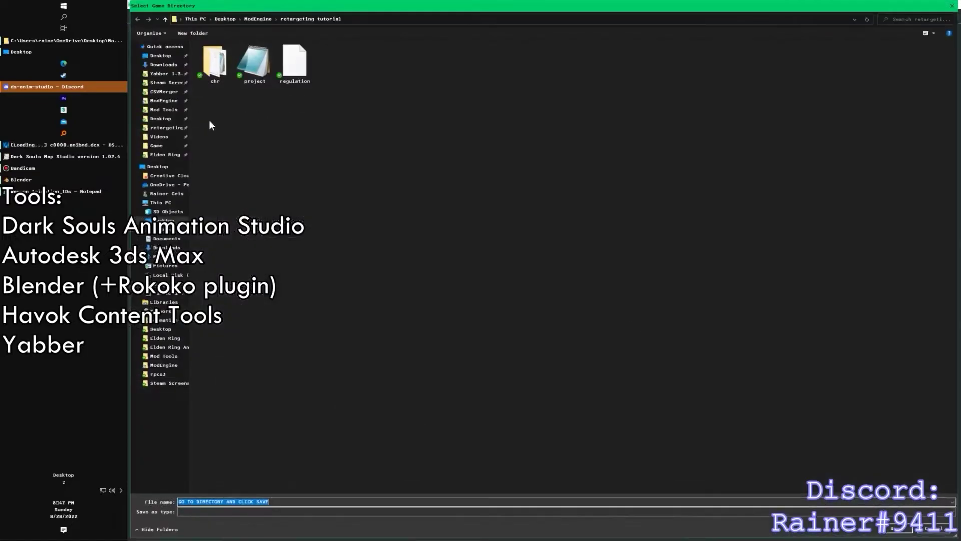
left_click(156, 146)
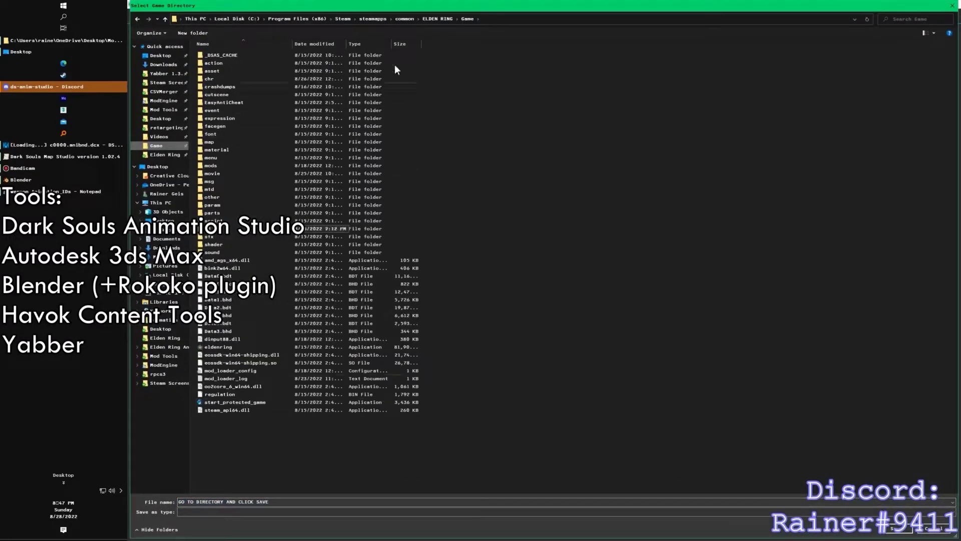
left_click(896, 529)
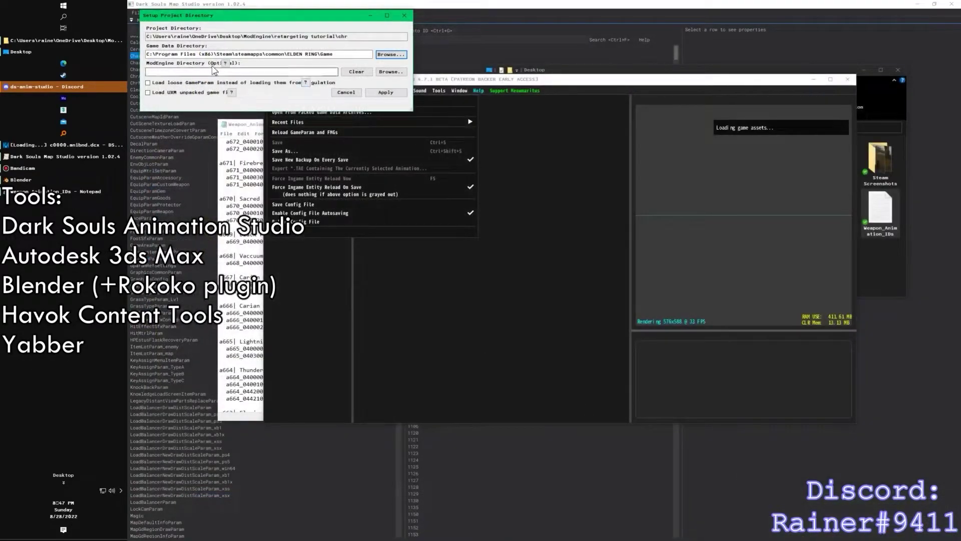
left_click(388, 72)
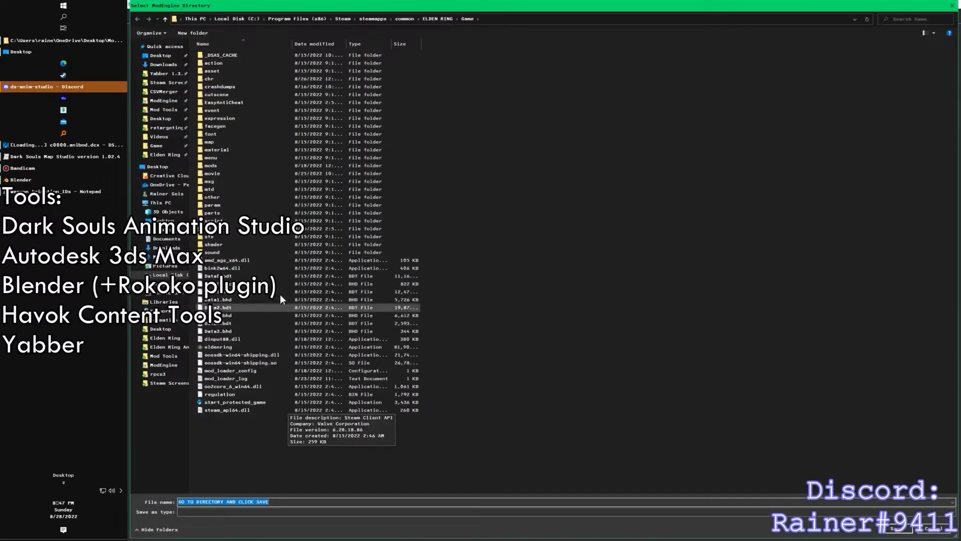
left_click(164, 101)
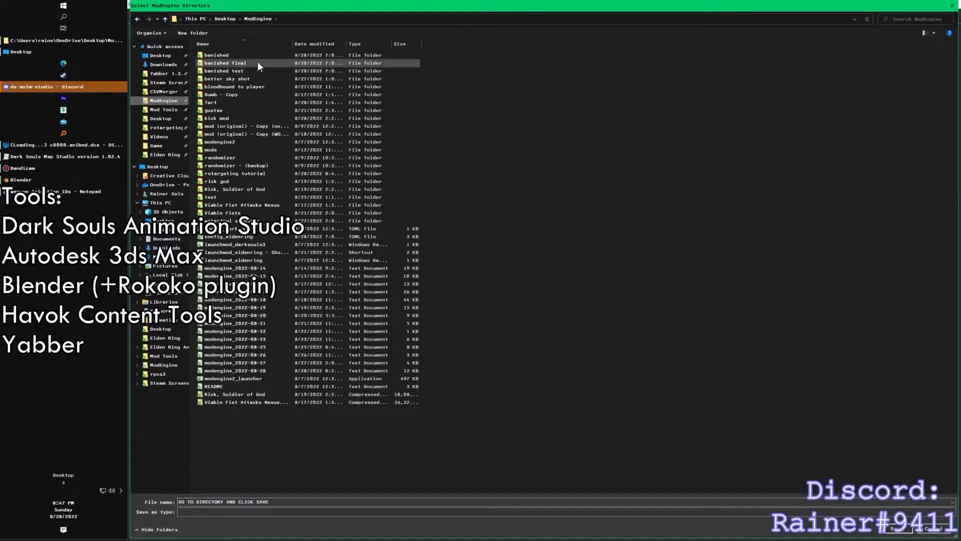
double_click(257, 172)
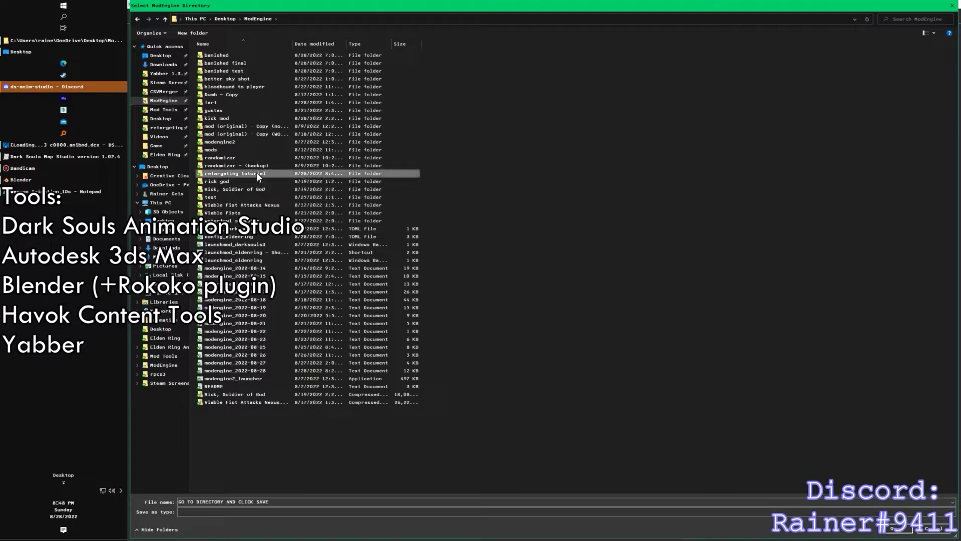
left_click(900, 528)
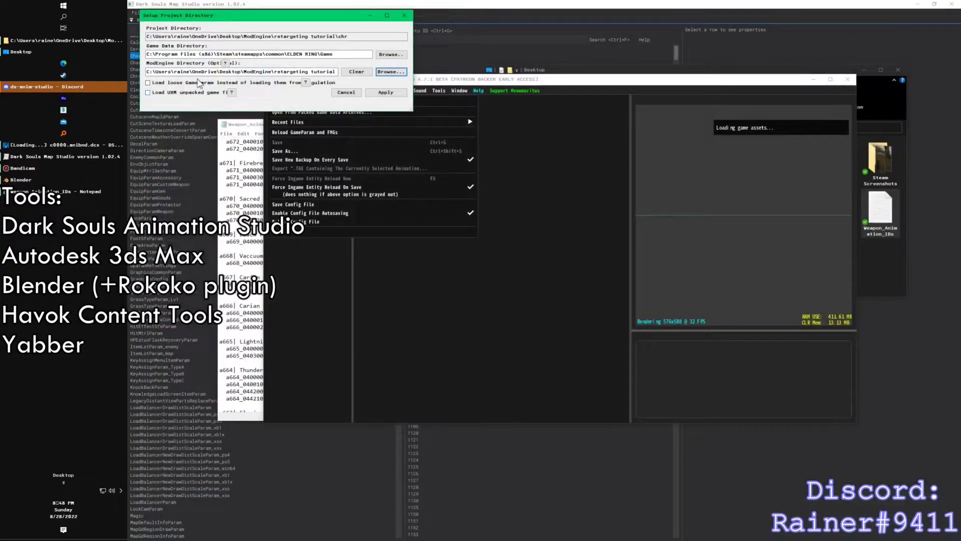
- Reposition the Setup Project Directory dialog and apply it with UXM-unpacked files to load c0000
left_click_drag(268, 20, 432, 61)
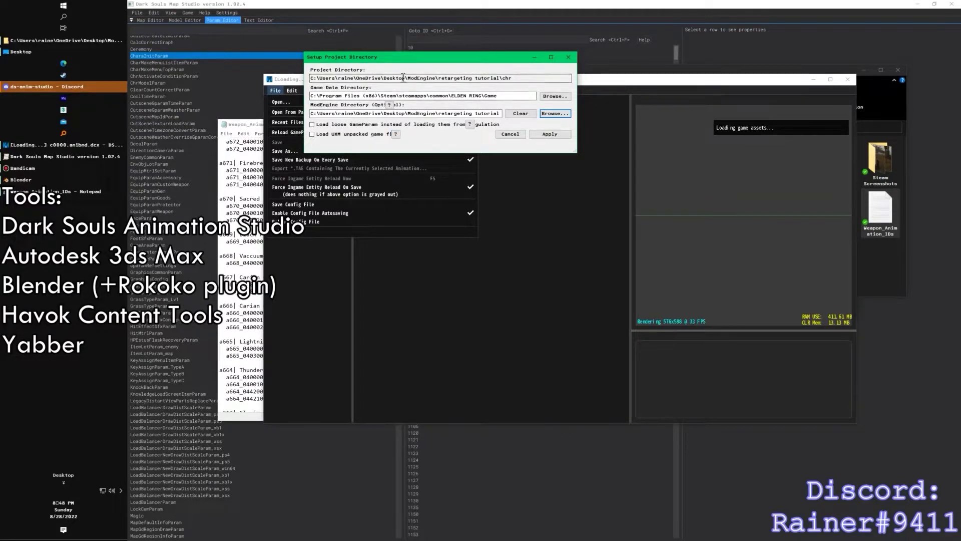
left_click_drag(416, 57, 386, 48)
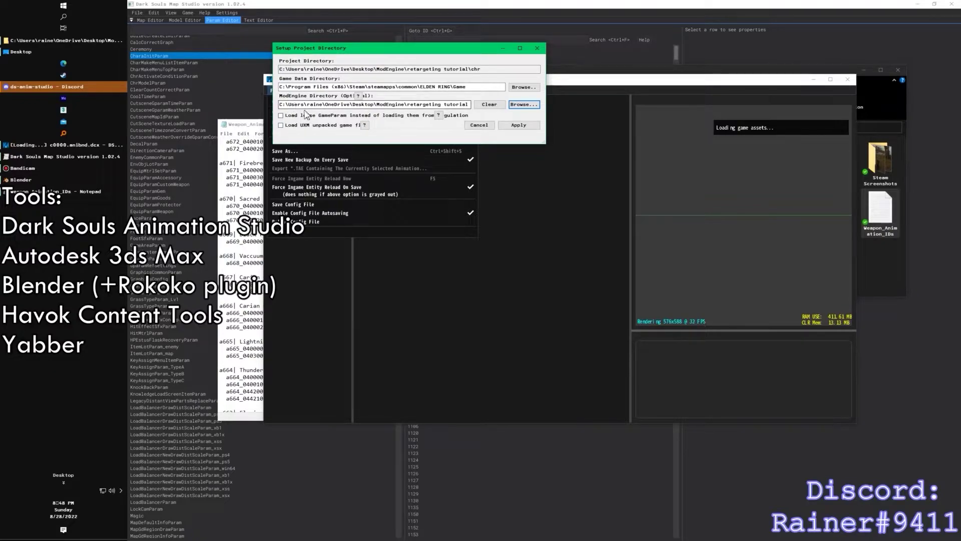
left_click_drag(412, 51, 354, 25)
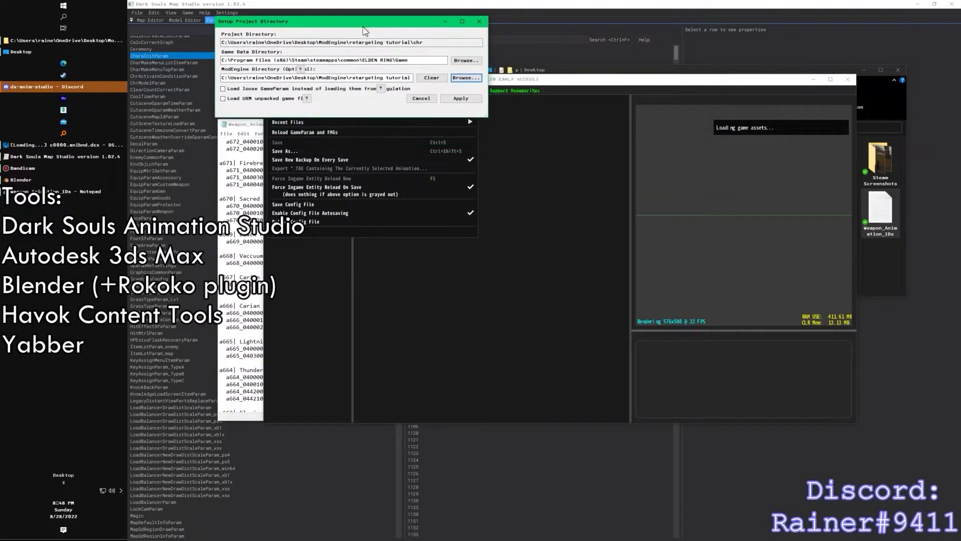
left_click(479, 101)
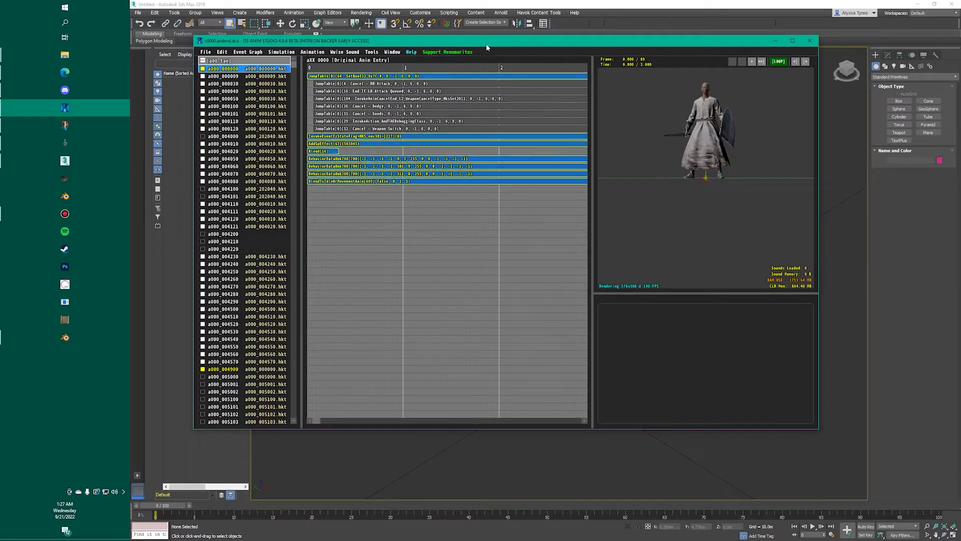
- Select the BlendToIdleOrMovementAnim event, orbit the view, and open Export Skeleton & Animations
left_click_drag(487, 47, 534, 23)
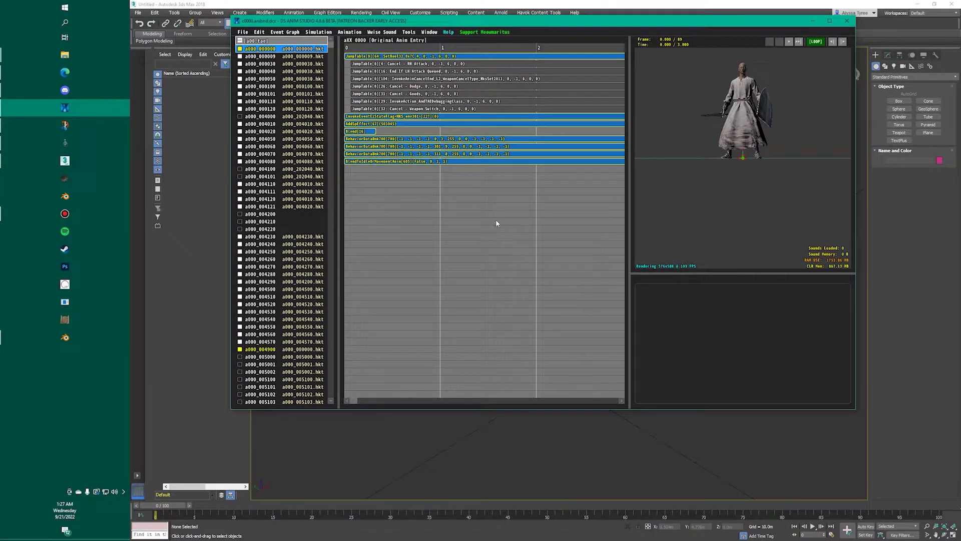
left_click(487, 161)
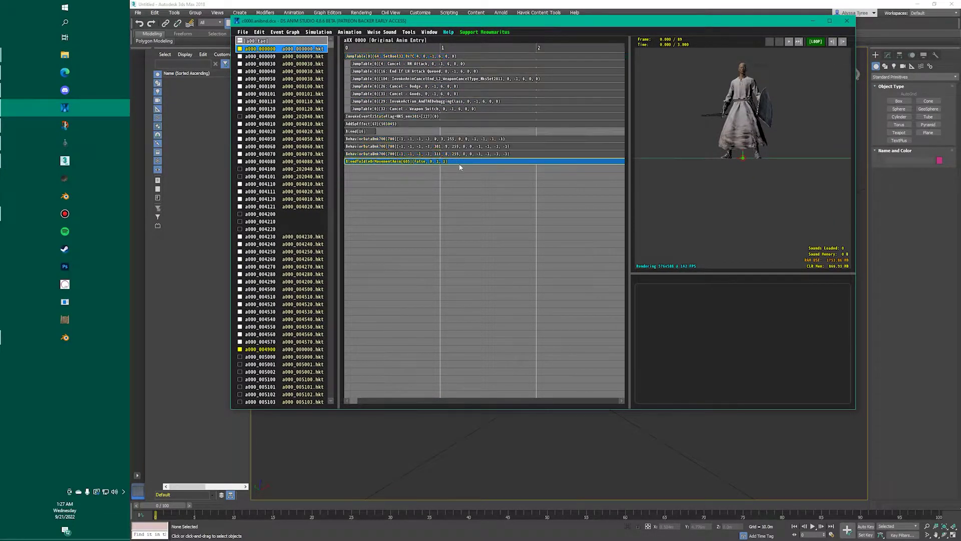
left_click_drag(741, 100, 750, 72)
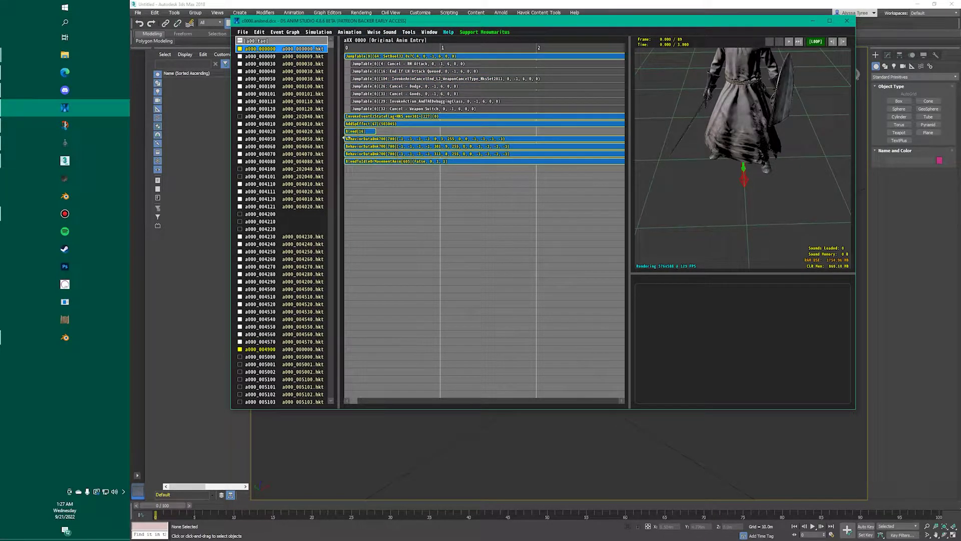
left_click(409, 32)
left_click(422, 54)
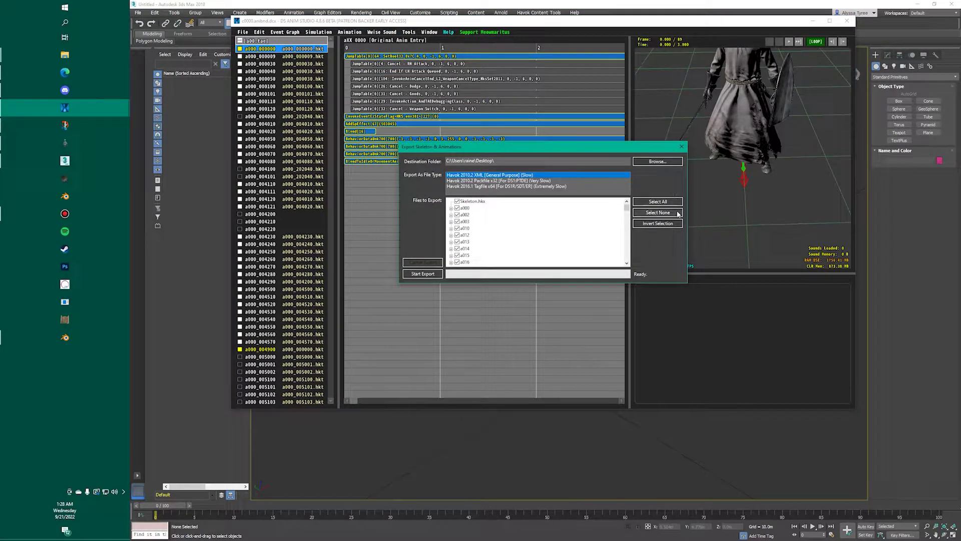
- Export Skeleton.hkx as a Havok 2010.2 Packfile x32 to the Desktop, overwriting existing files
left_click(658, 212)
left_click(519, 181)
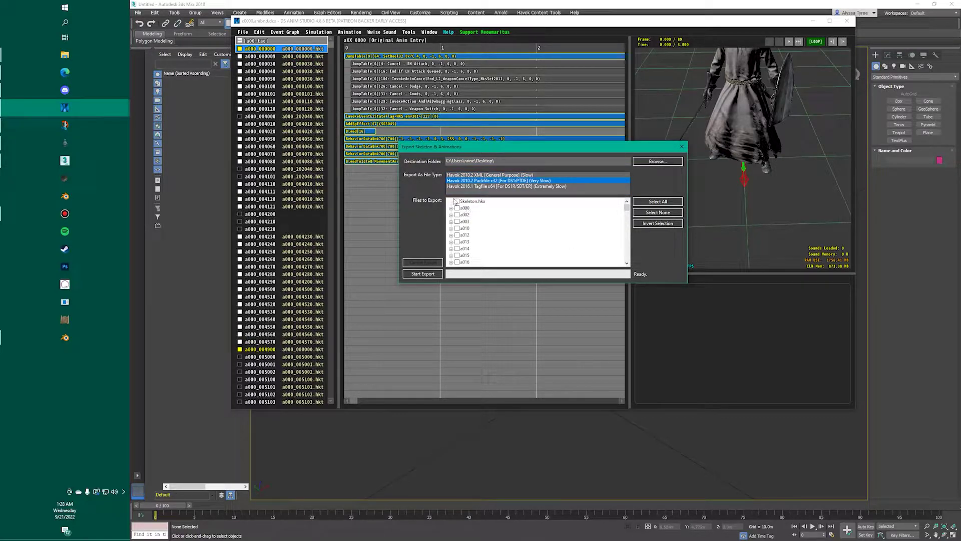
left_click(457, 201)
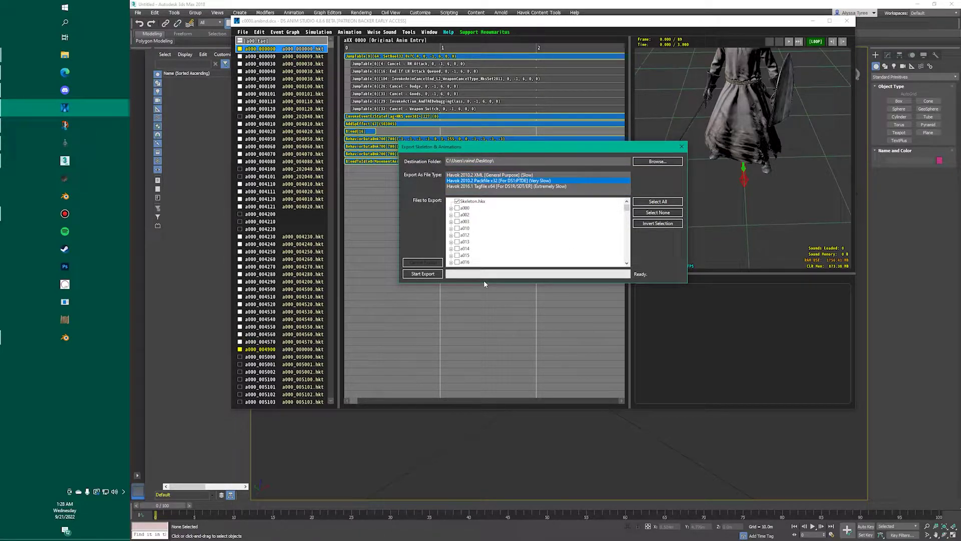
left_click(451, 208)
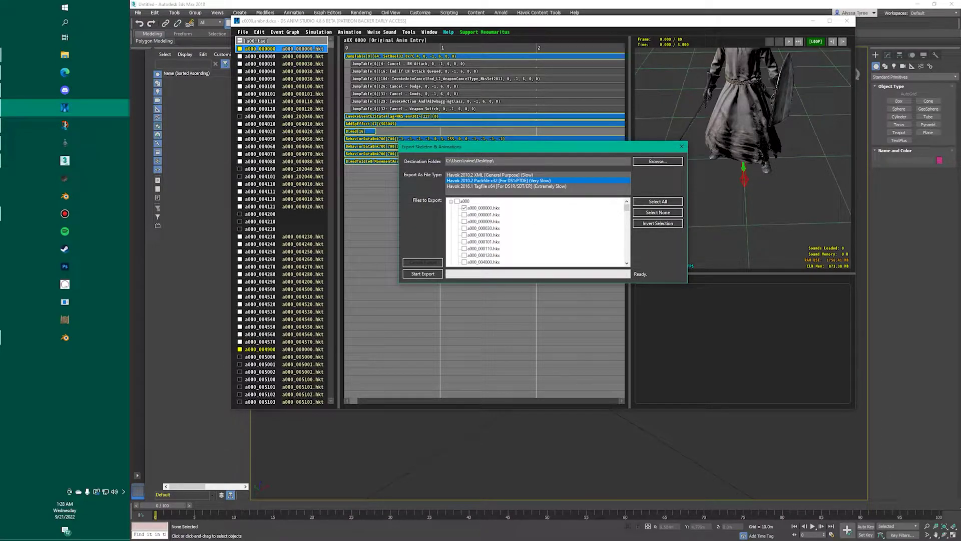
left_click(422, 274)
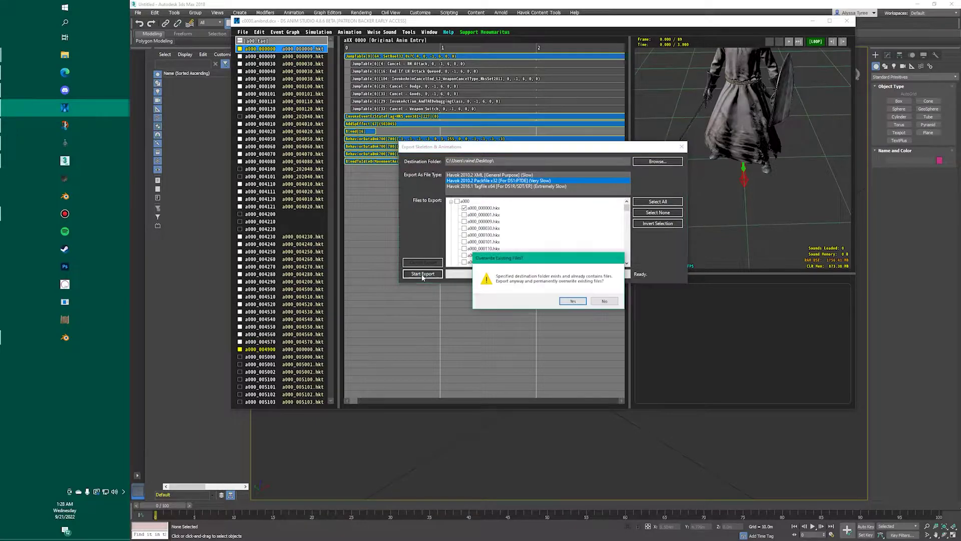
left_click(572, 301)
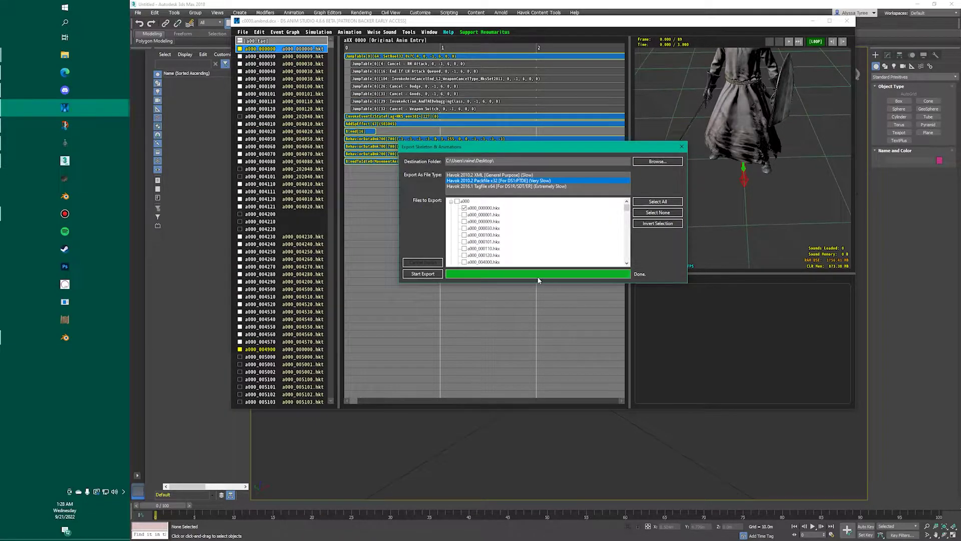
left_click(208, 9)
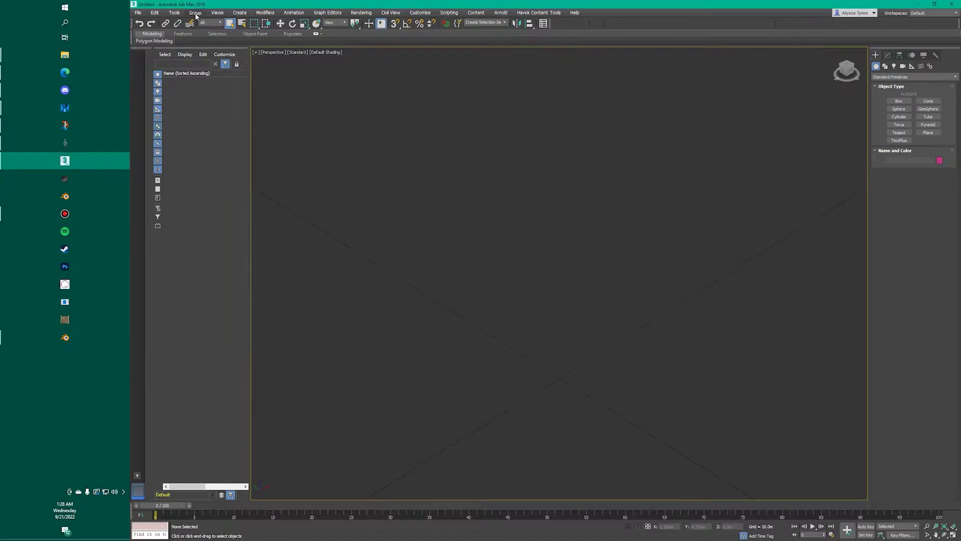
- Import skeleton.hkx with default Havok Import options and marquee-select all its helpers
left_click(138, 12)
mouse_move(181, 116)
left_click(223, 121)
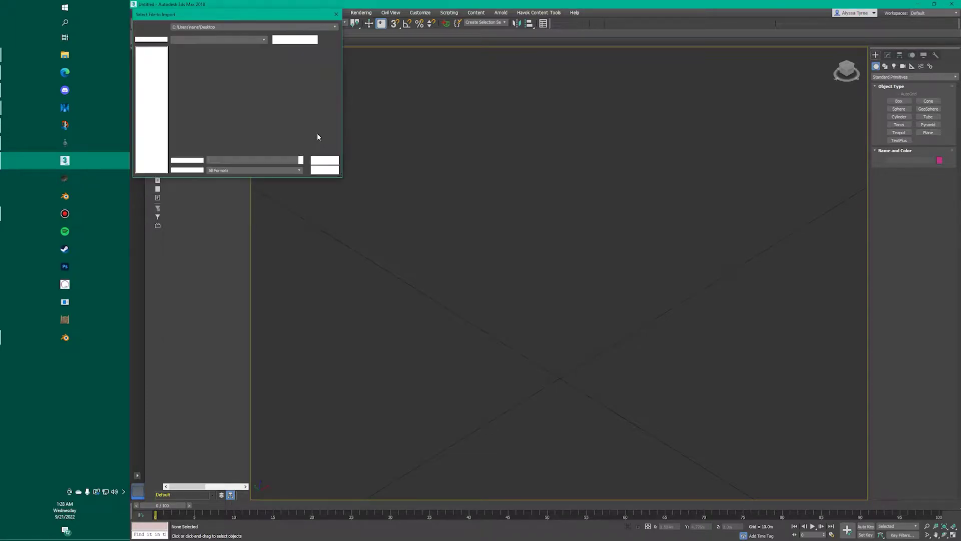
left_click(547, 80)
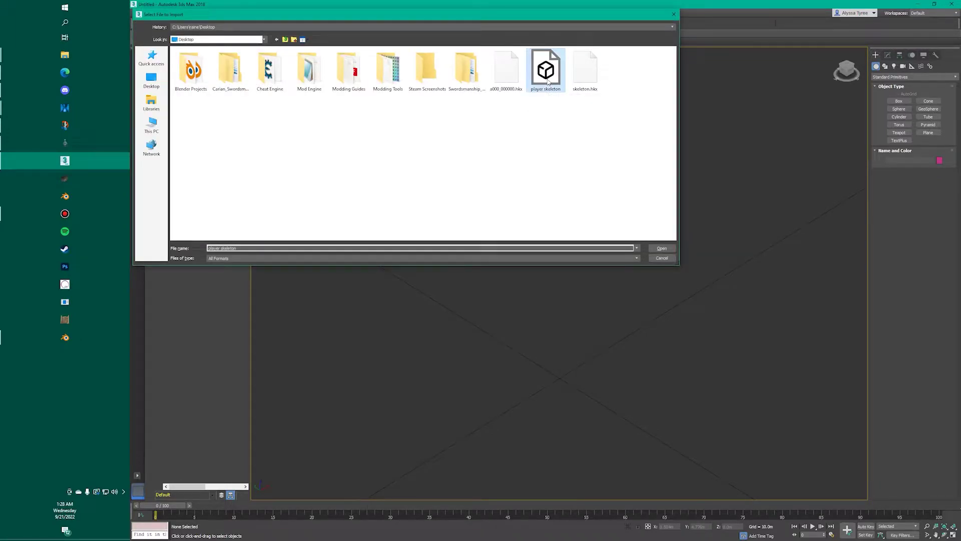
right_click(551, 78)
left_click(579, 232)
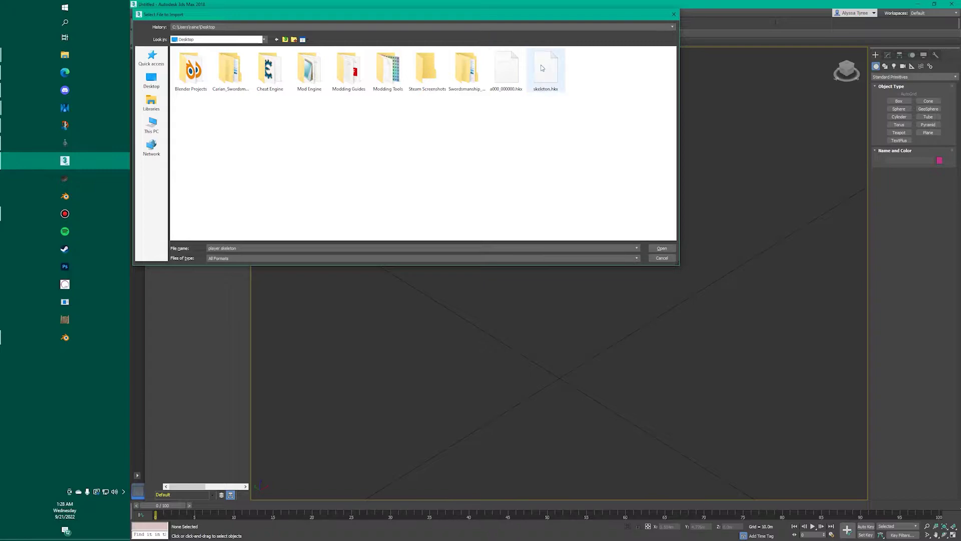
double_click(542, 68)
left_click(522, 337)
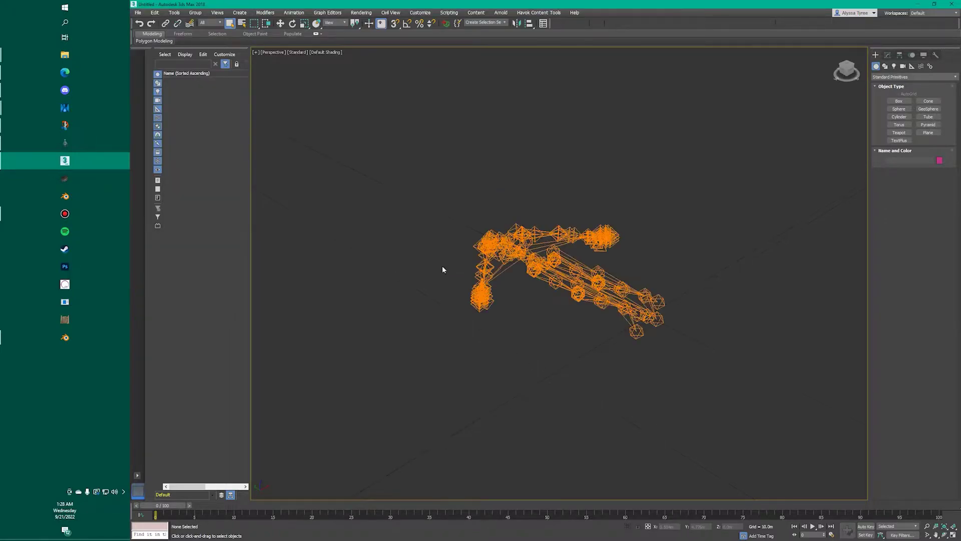
middle_click_drag(436, 265, 457, 171, "alt")
left_click_drag(728, 427, 728, 428)
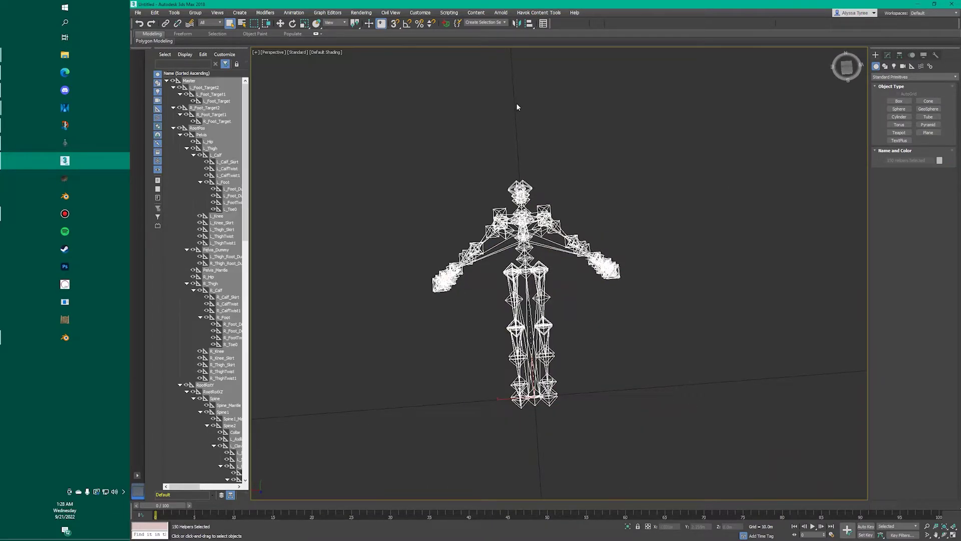
- Open and enlarge the Helper Manager panel, checking its script web page
left_click(445, 24)
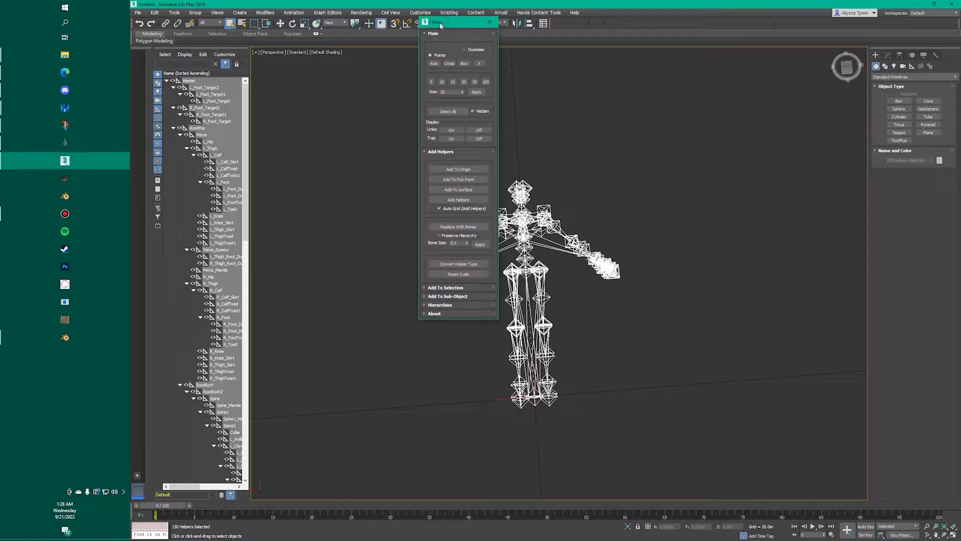
left_click_drag(440, 25, 347, 37)
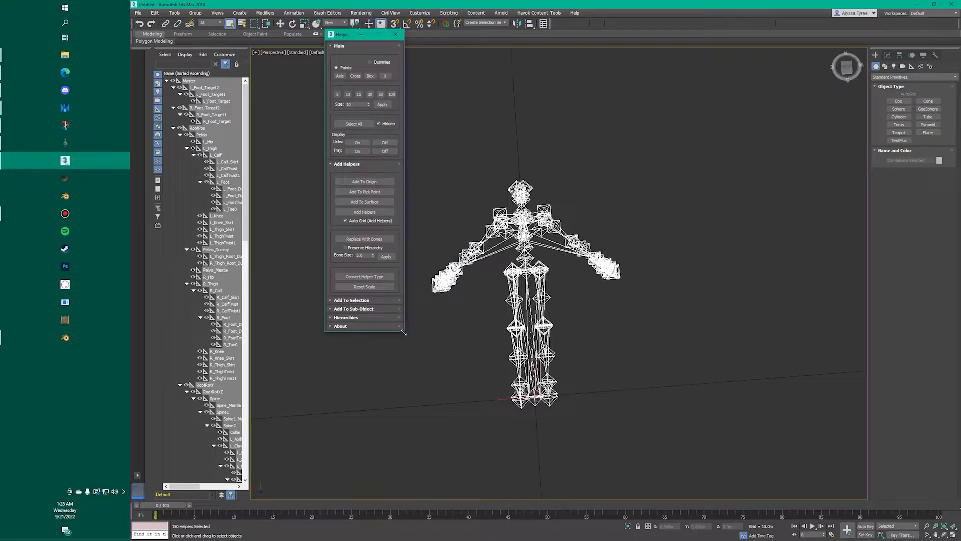
left_click_drag(403, 332, 403, 377)
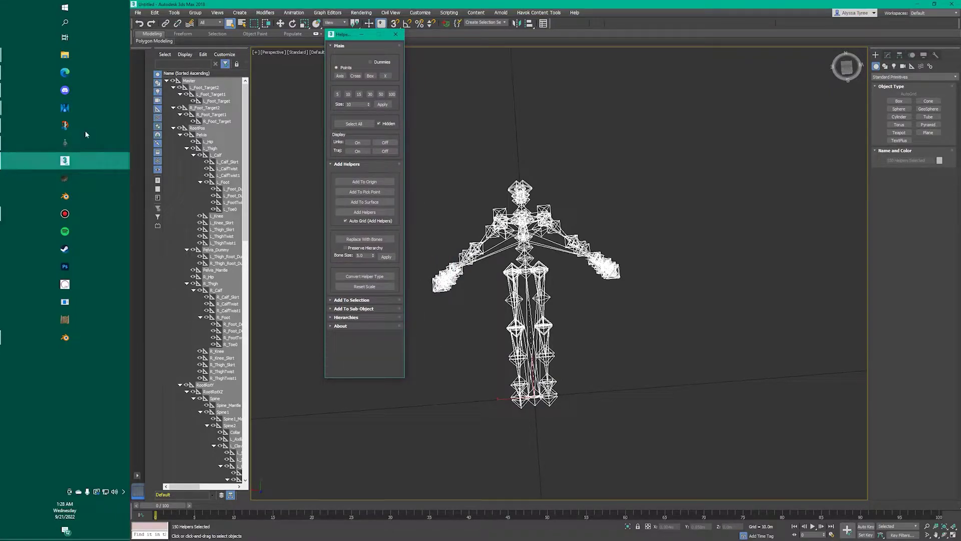
left_click(65, 72)
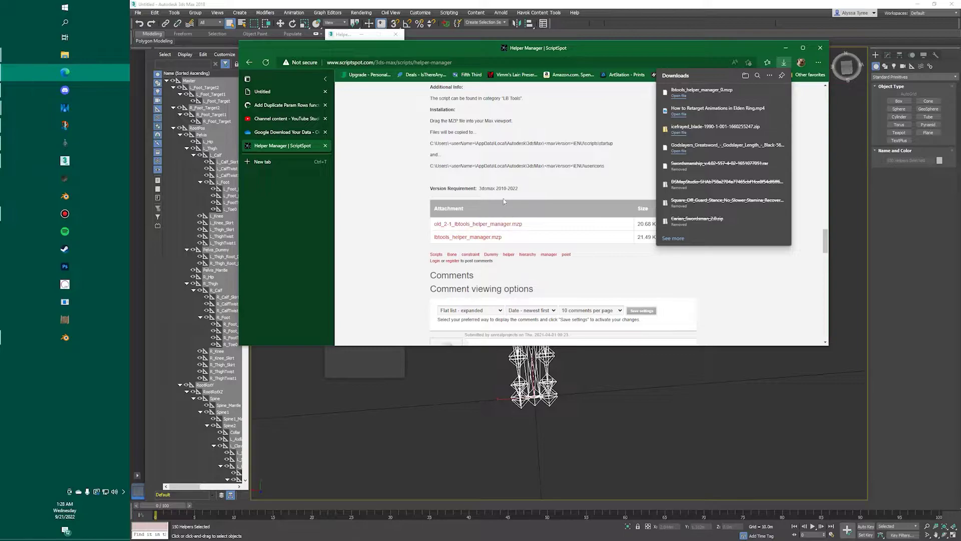
scroll(504, 201, "down", 1)
scroll(475, 202, "up", 4)
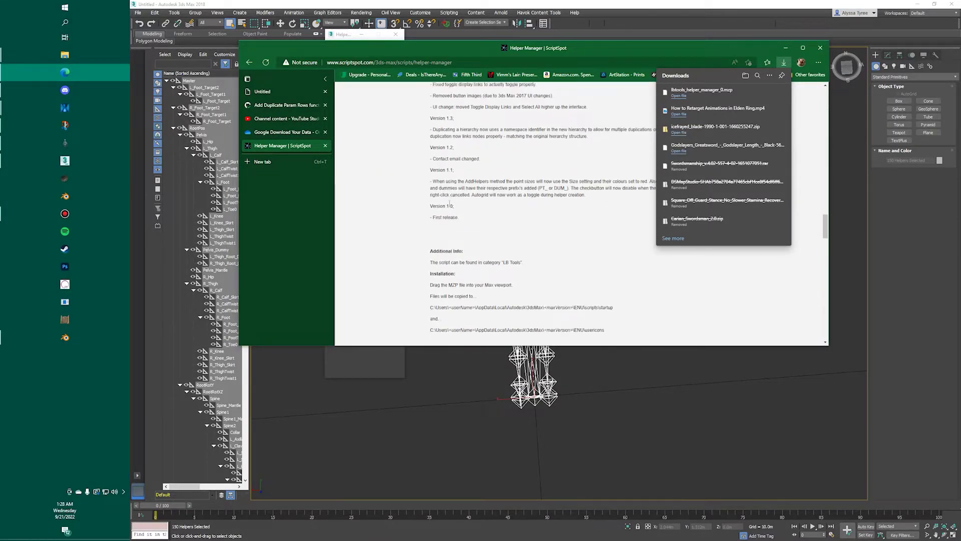
scroll(449, 203, "down", 3)
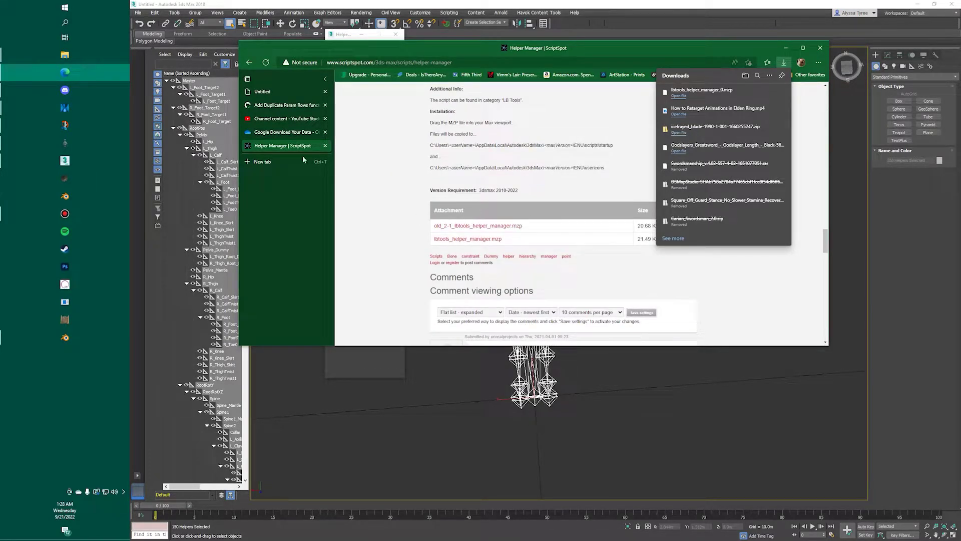
left_click(499, 4)
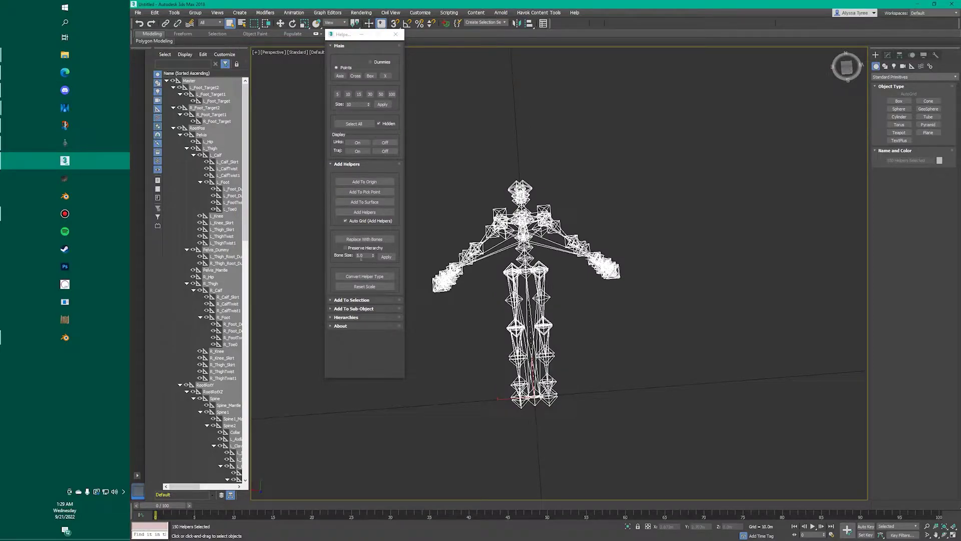
- Replace the helpers with 0.1-size bones preserving hierarchy, then select all bones
left_click(360, 255)
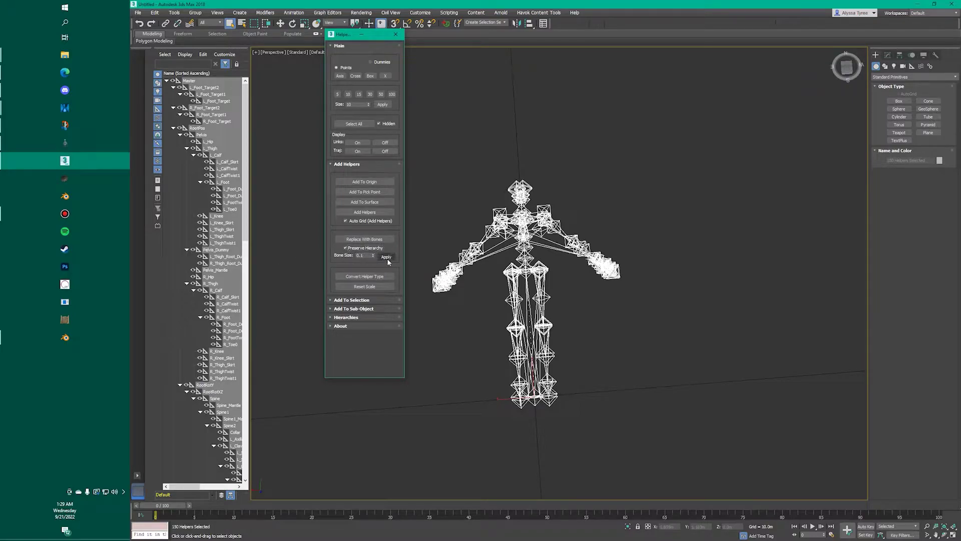
left_click(358, 241)
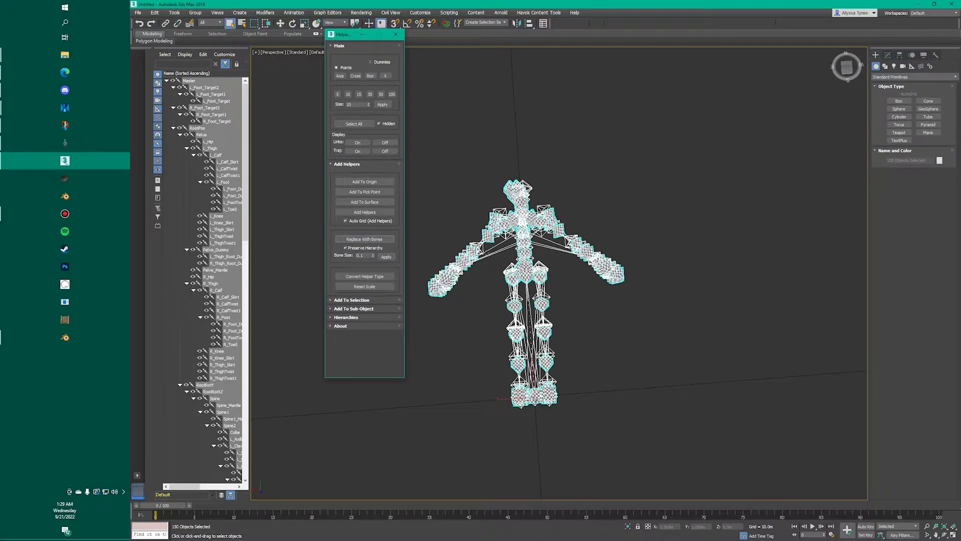
left_click(484, 292)
middle_click_drag(485, 302, 528, 283)
key("ctrl+a")
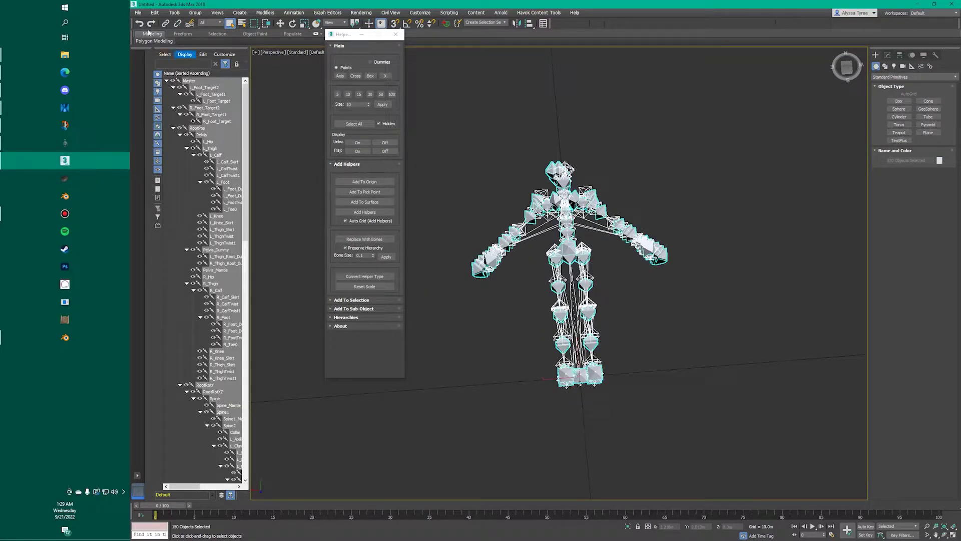
left_click(138, 12)
- Export the selection as an Autodesk FBX file named 'player skeleton'
mouse_move(150, 124)
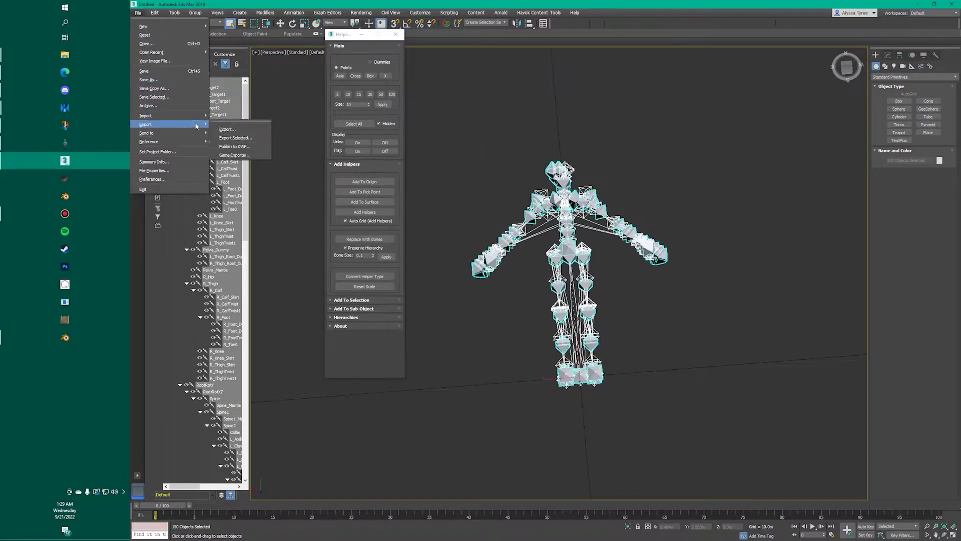
left_click(227, 132)
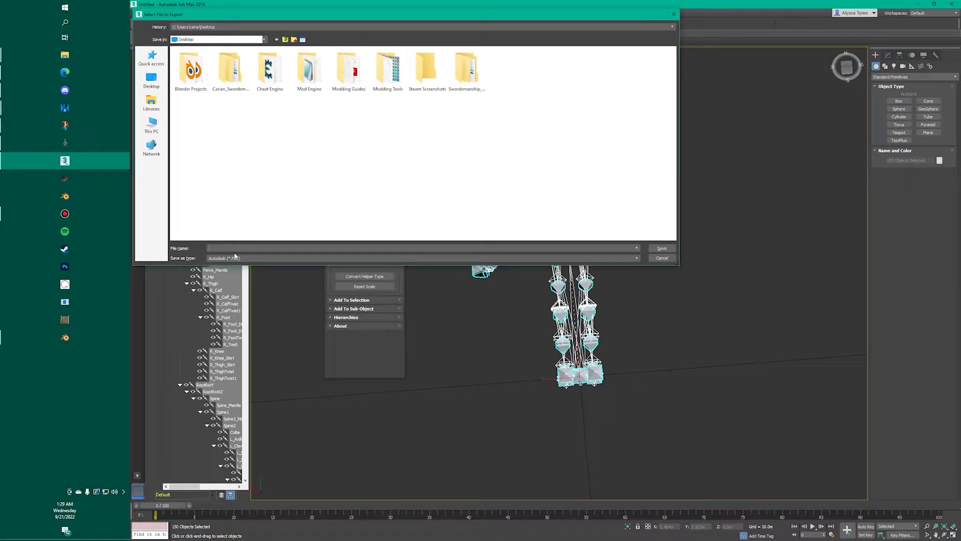
left_click(230, 260)
left_click(260, 260)
left_click_drag(508, 19, 556, 34)
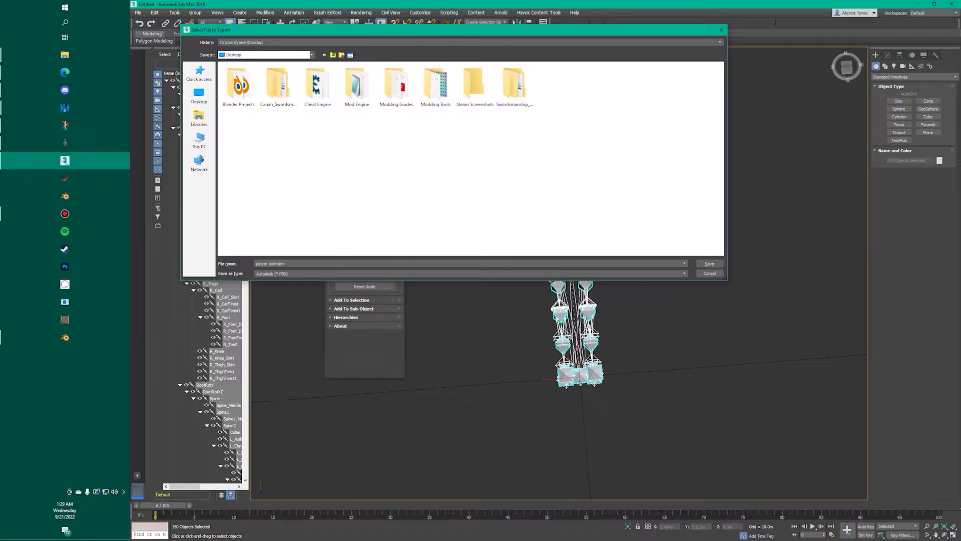
left_click(706, 263)
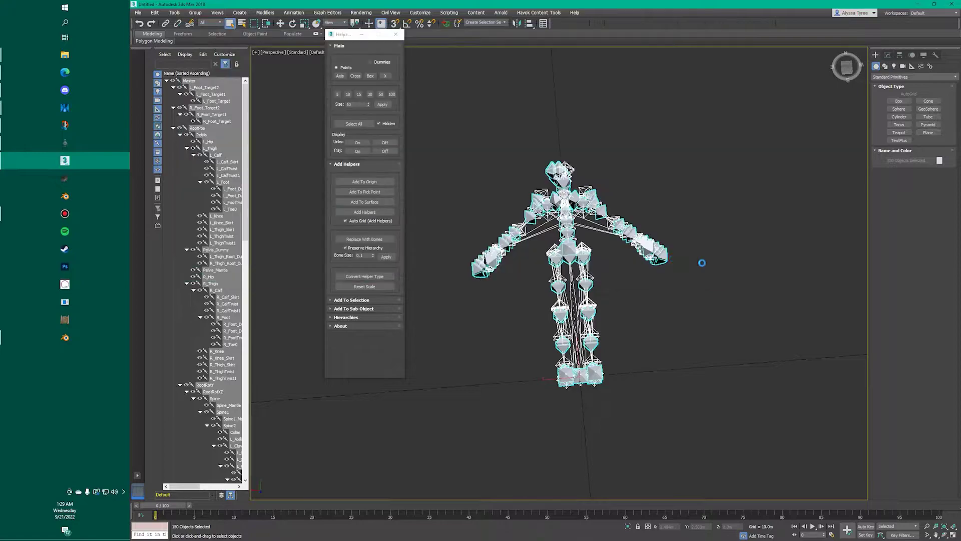
- Set FBX export units to Meters instead of automatic, keep Binary FBX 2018, and export
scroll(486, 244, "down", 5)
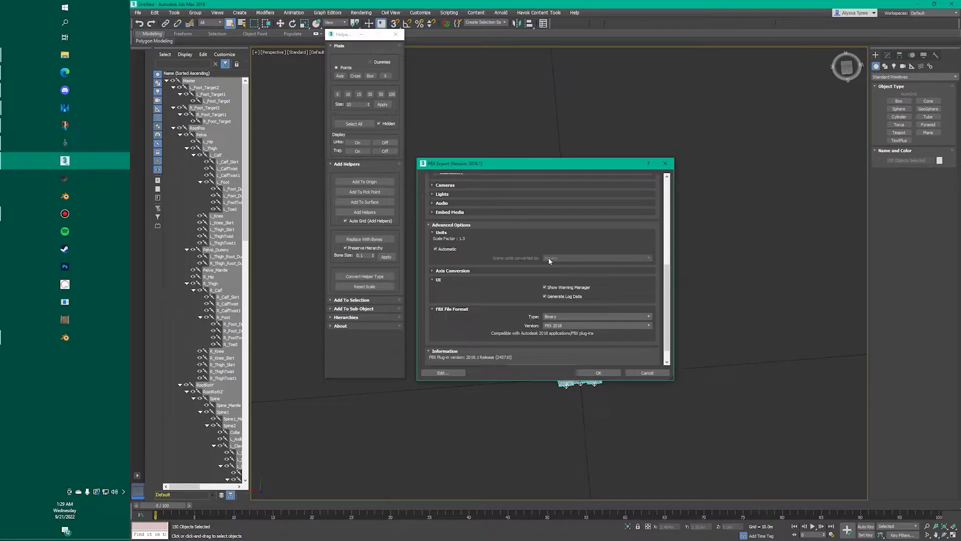
left_click(440, 250)
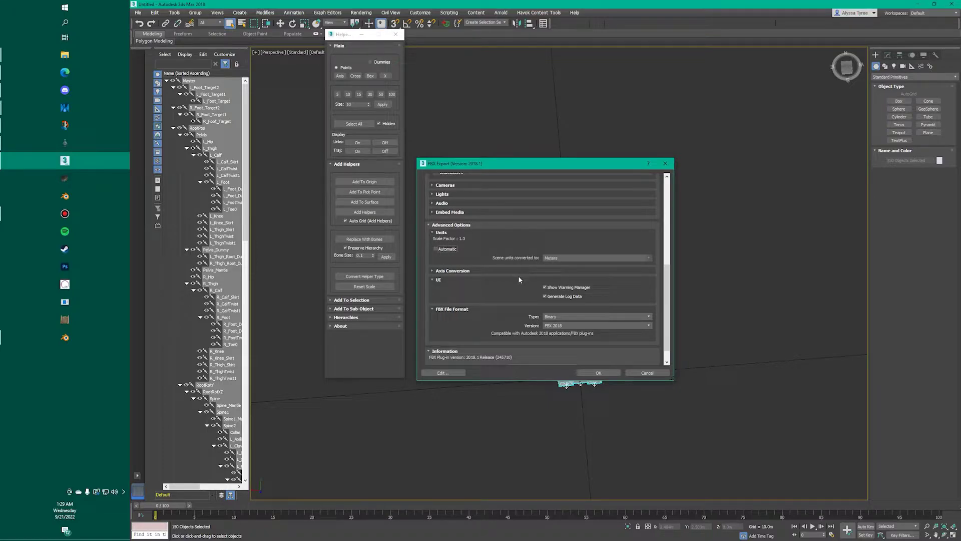
scroll(473, 251, "up", 5)
scroll(451, 274, "down", 3)
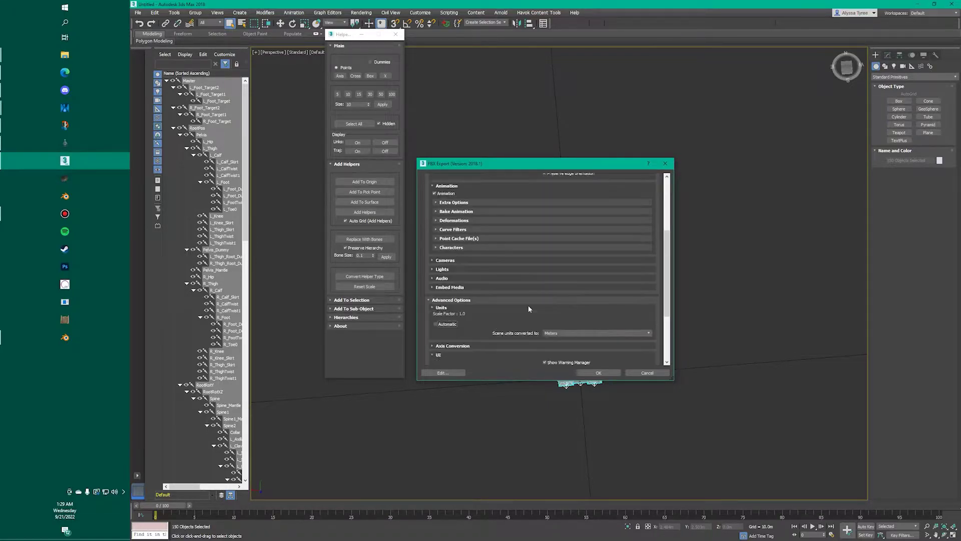
scroll(473, 288, "up", 5)
scroll(527, 230, "down", 10)
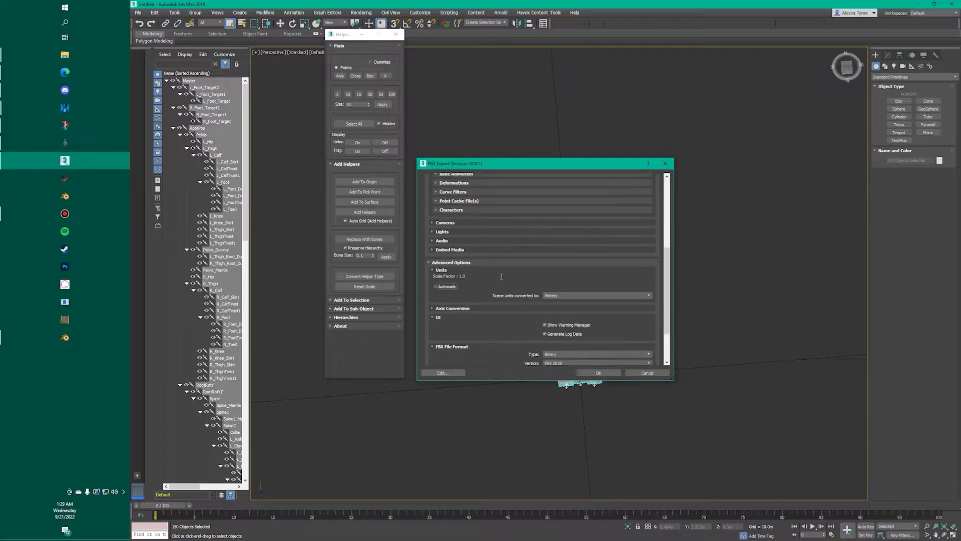
left_click(599, 373)
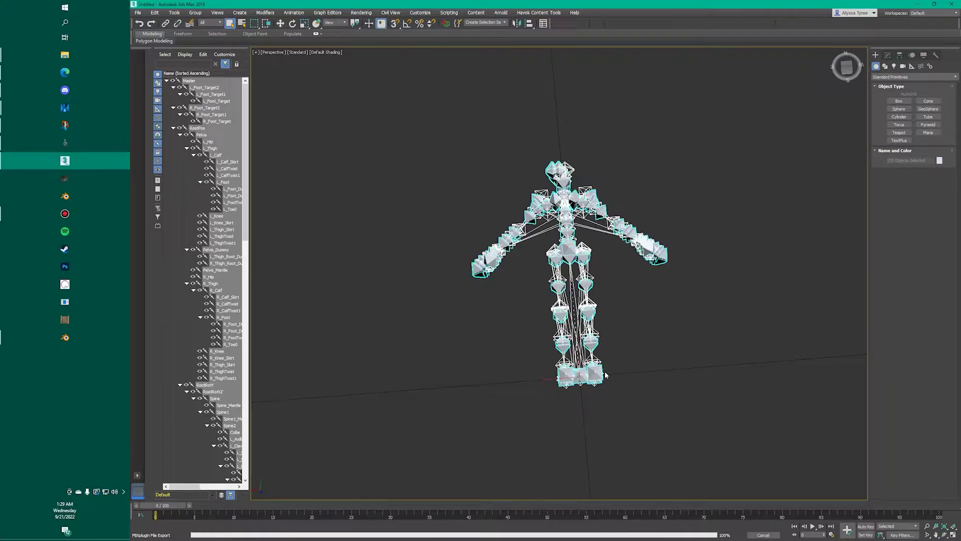
- In Blender, delete the old skeleton collection, its leftover hierarchy and the ten remaining bone objects
left_click(64, 337)
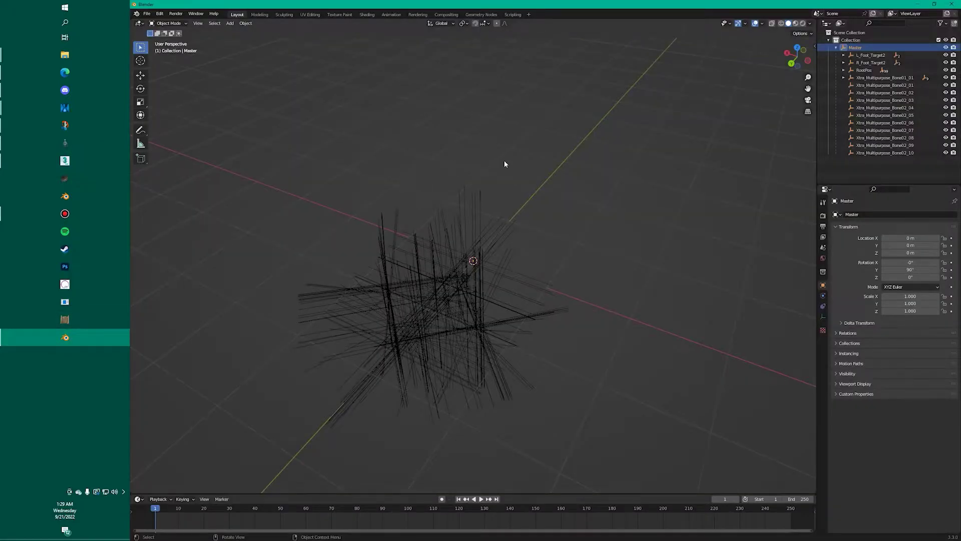
left_click(845, 40)
key("Delete")
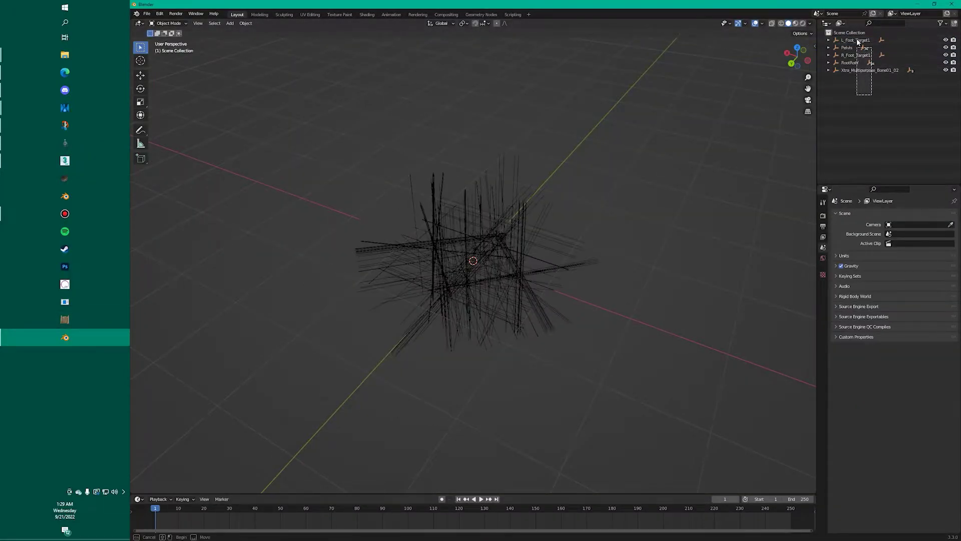
left_click(841, 40)
key("Delete")
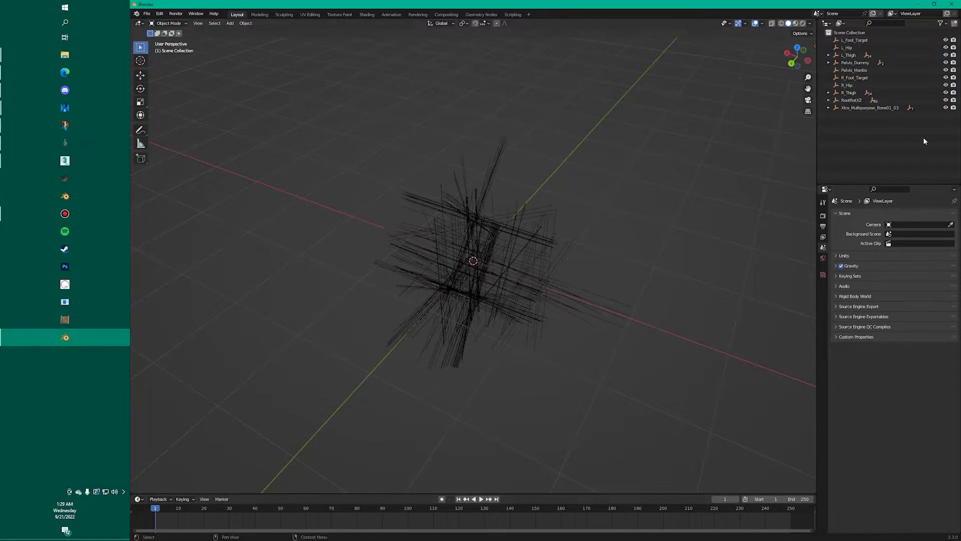
left_click_drag(887, 131, 837, 29)
key("Delete")
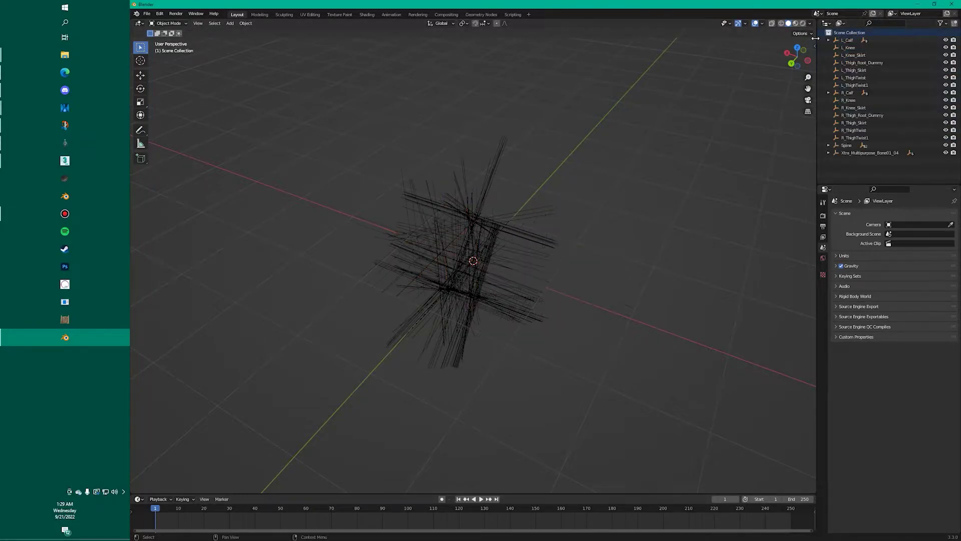
key("ctrl+a")
left_click(573, 186)
- Start a new General file without saving, then delete its default camera, cube and light
left_click(147, 14)
mouse_move(160, 26)
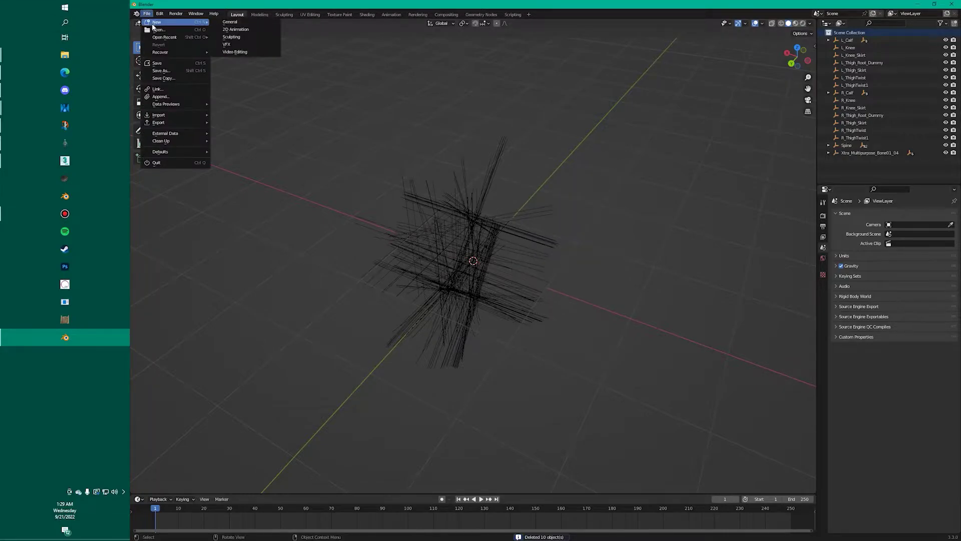
left_click(248, 24)
left_click(559, 288)
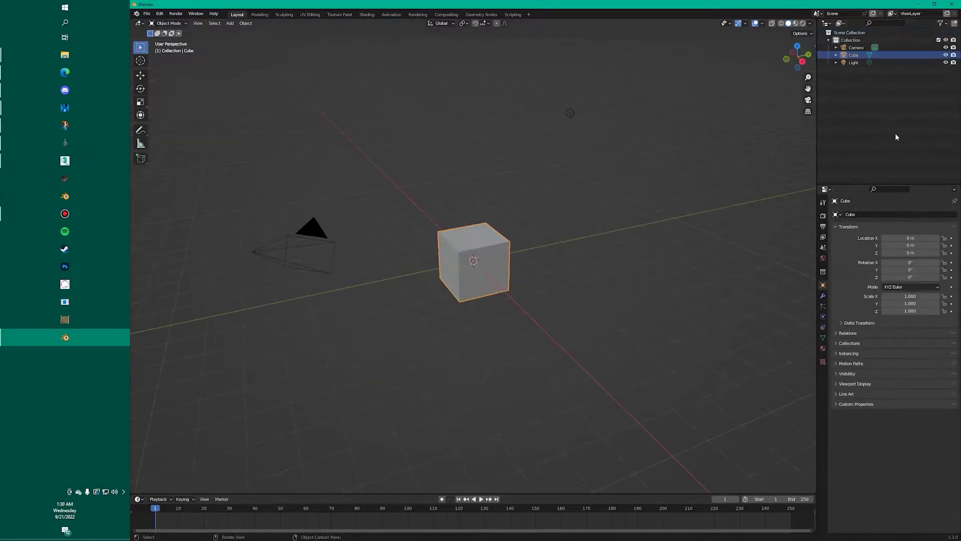
left_click(858, 40)
key("Delete")
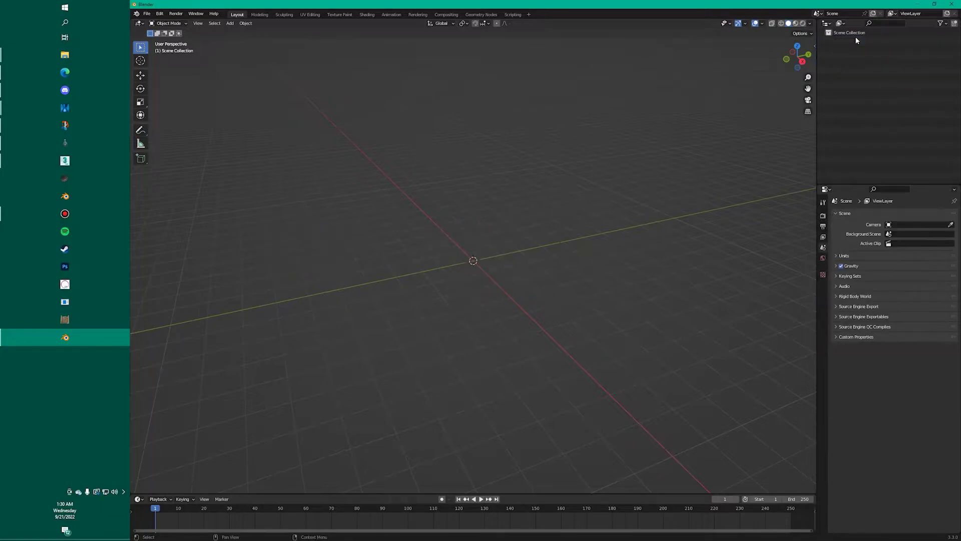
left_click(146, 13)
- Import player skeleton.FBX from the Desktop as an FBX file
mouse_move(165, 115)
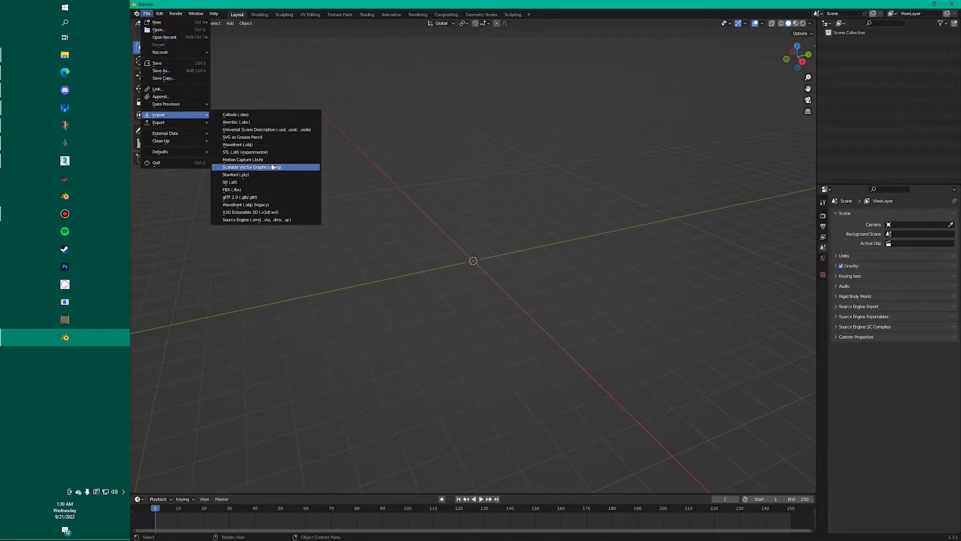
left_click(257, 189)
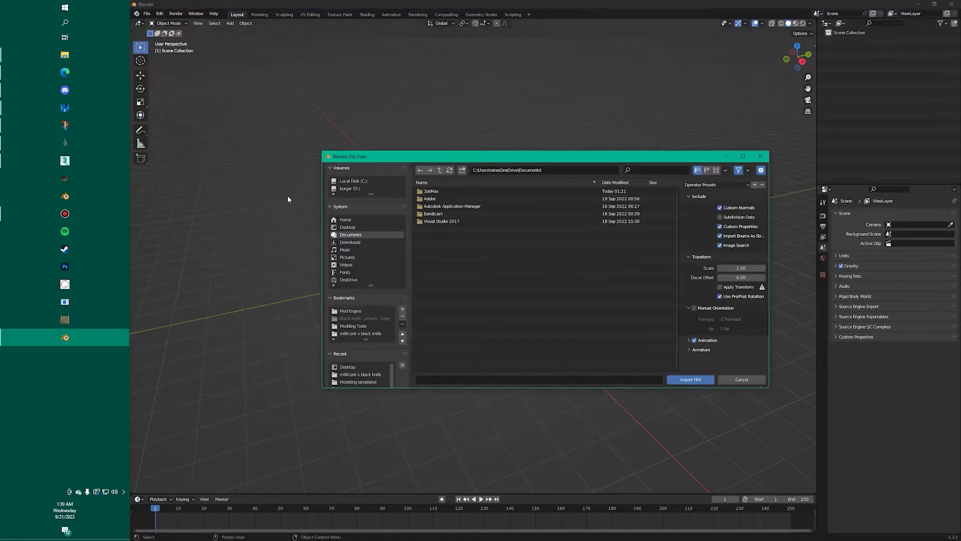
left_click(345, 227)
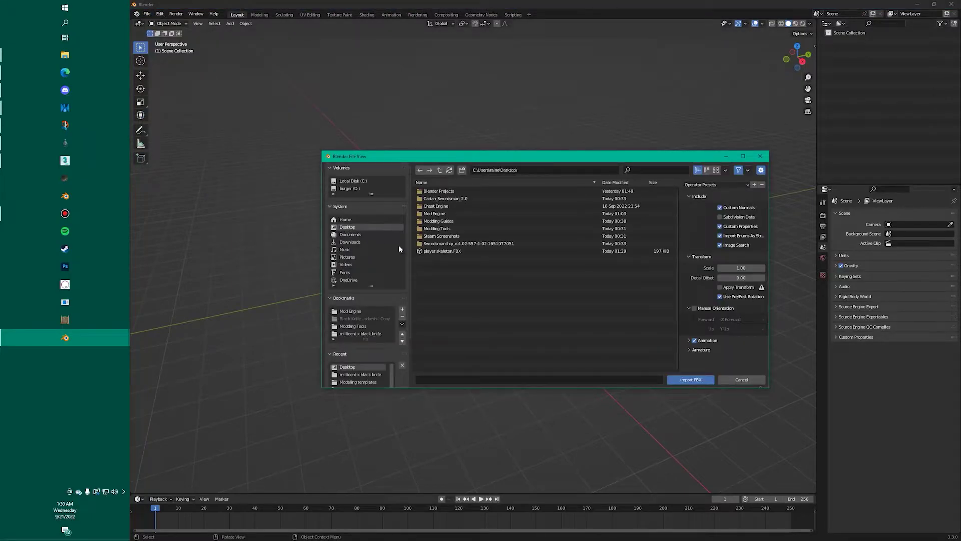
double_click(462, 251)
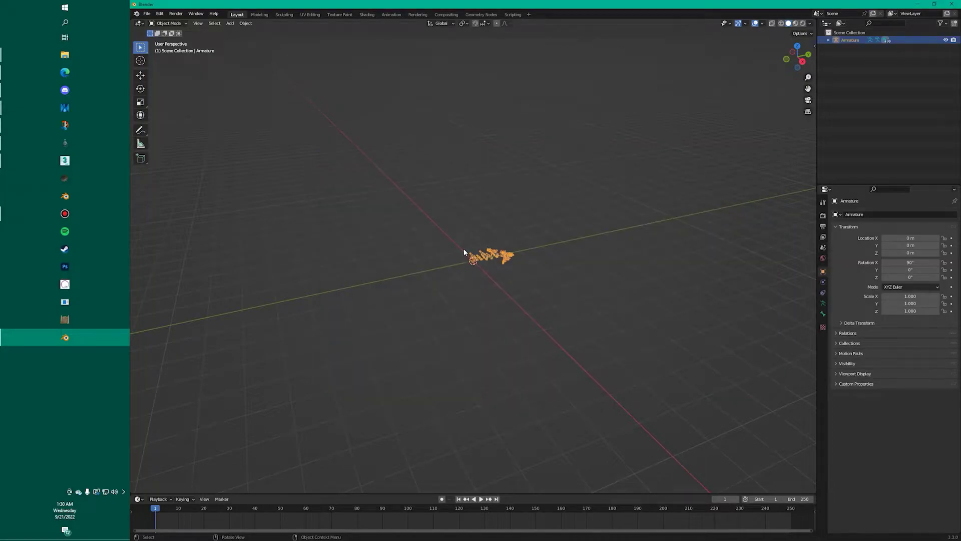
- Select the imported armature and orbit around it to inspect the skeleton from several angles
scroll(500, 253, "up", 5)
scroll(500, 253, "up", 3)
middle_click_drag(577, 245, 485, 151)
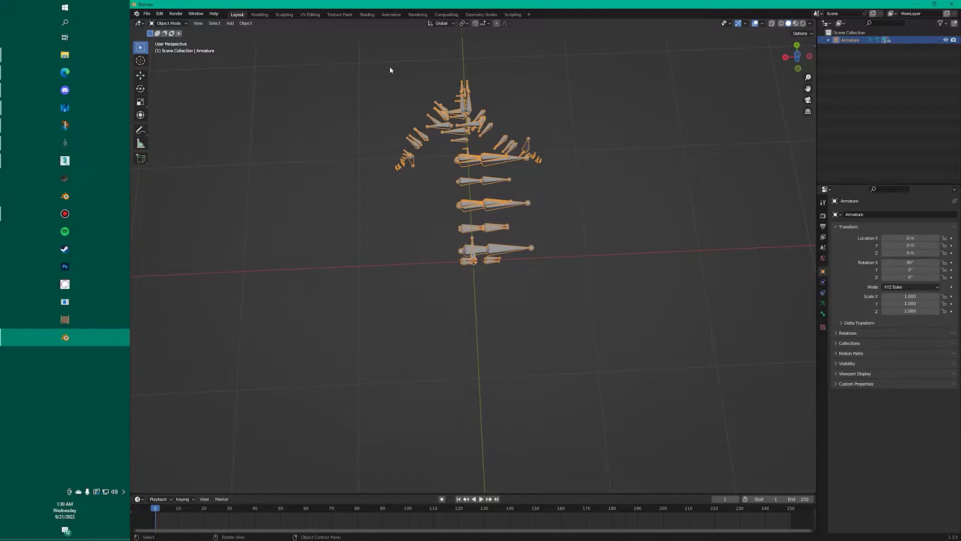
left_click_drag(390, 67, 596, 297)
middle_click_drag(590, 295, 565, 214)
middle_click_drag(568, 224, 466, 264)
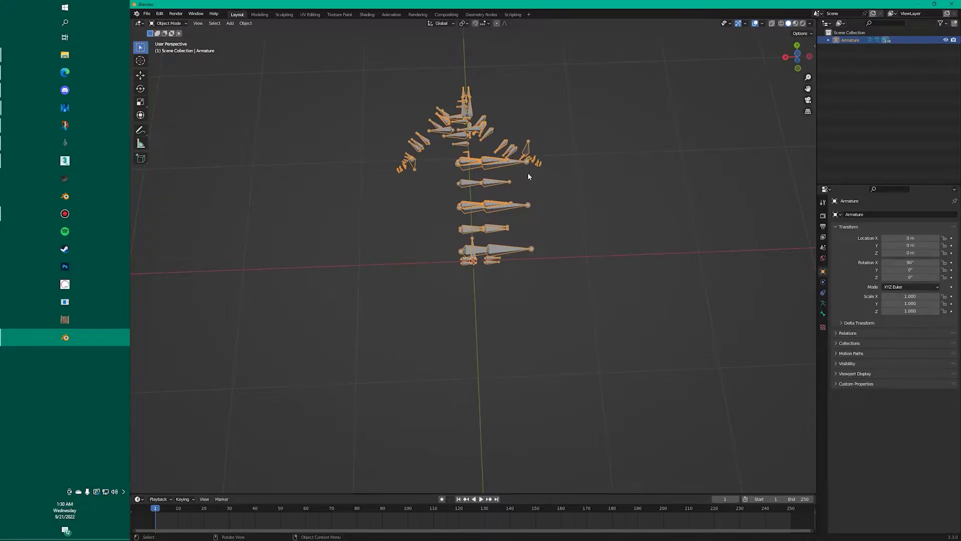
middle_click_drag(529, 175, 555, 192)
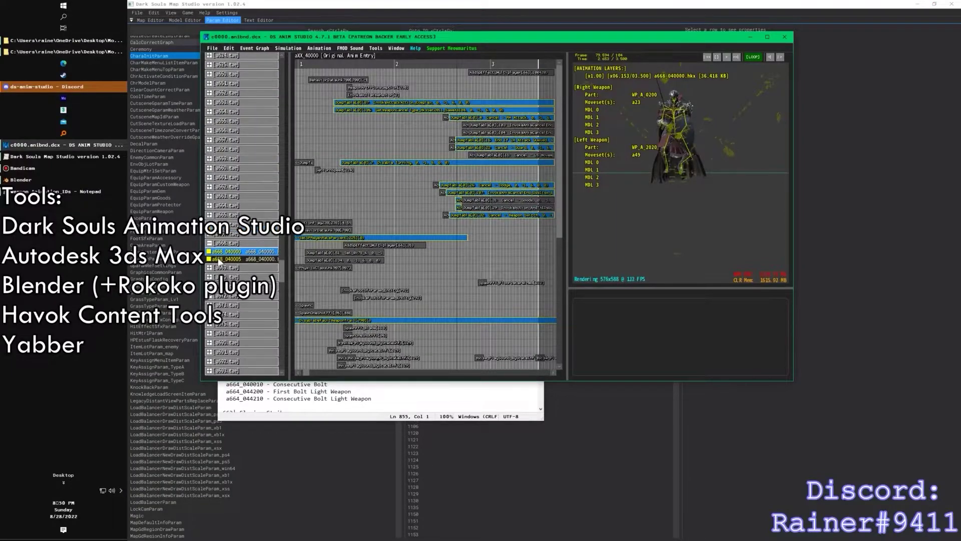
- Open c3800.anibnd.dcx, skipping the model prompt and applying the project directory settings
scroll(279, 242, "up", 10)
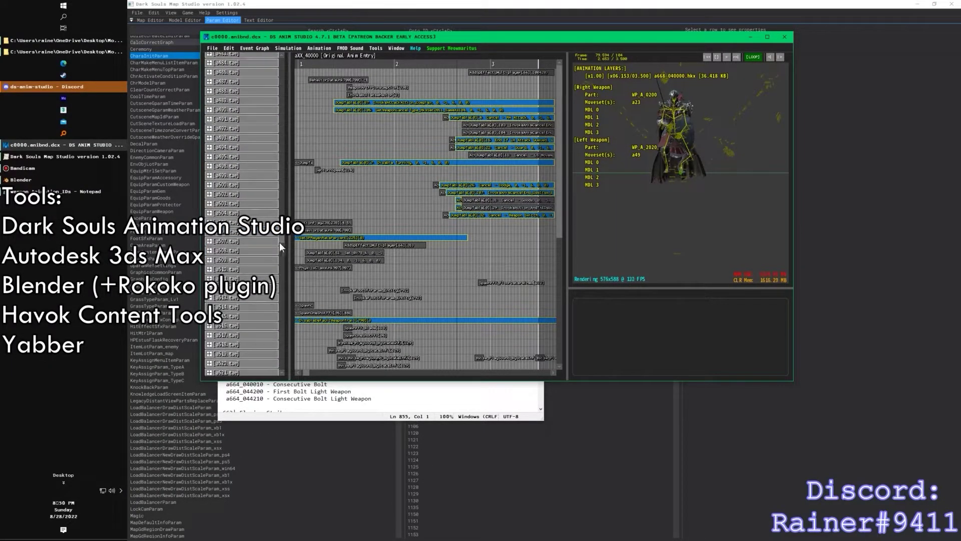
left_click(211, 49)
left_click(221, 59)
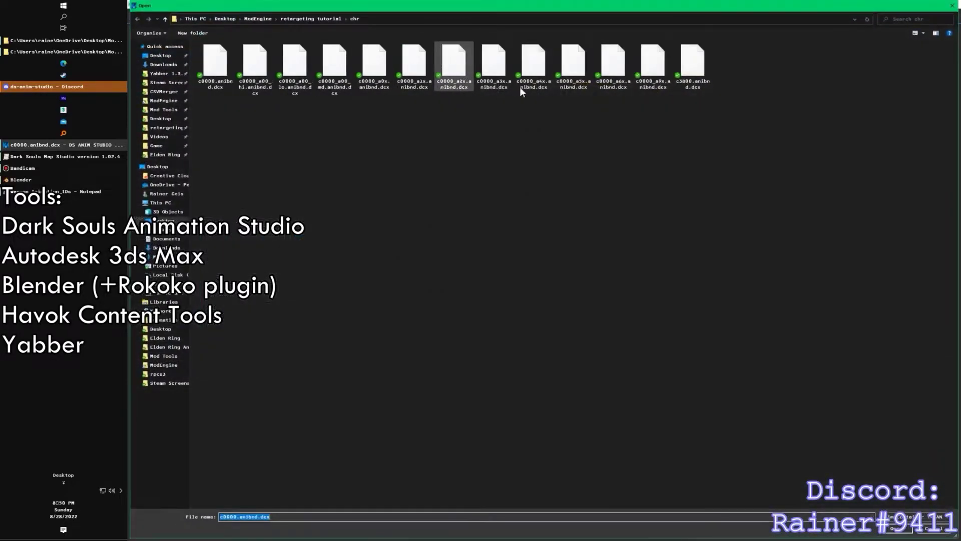
double_click(692, 64)
left_click(606, 303)
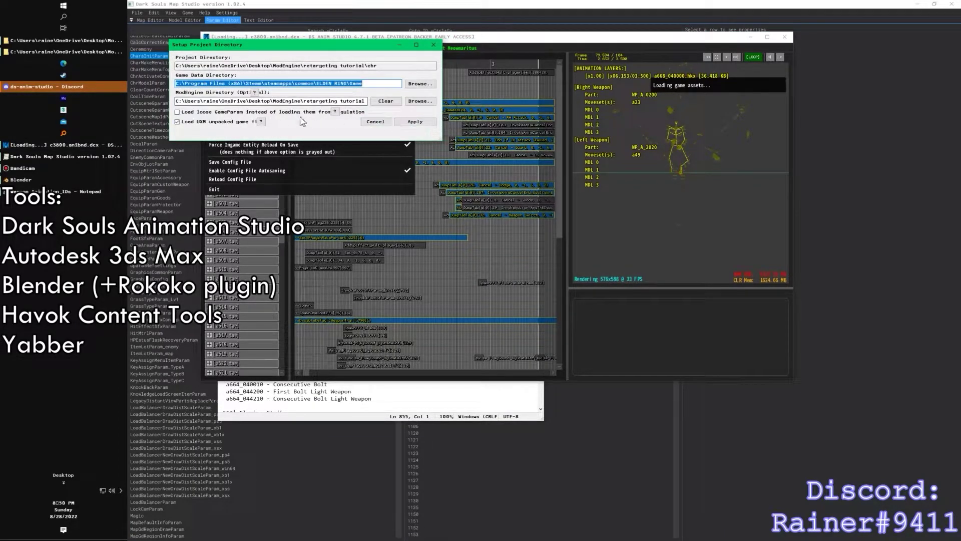
left_click(415, 122)
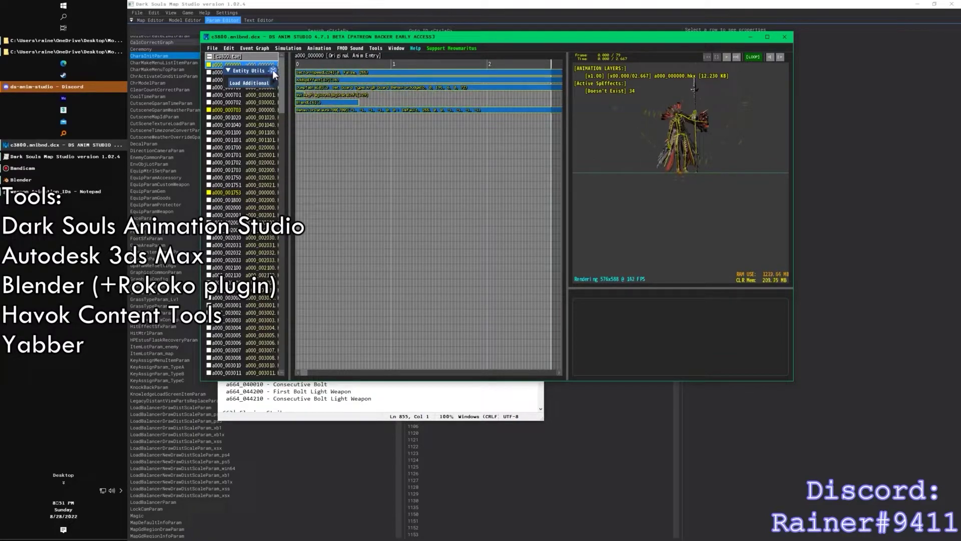
- Show the events of animation a000_002032
left_click_drag(284, 79, 278, 102)
left_click(226, 117)
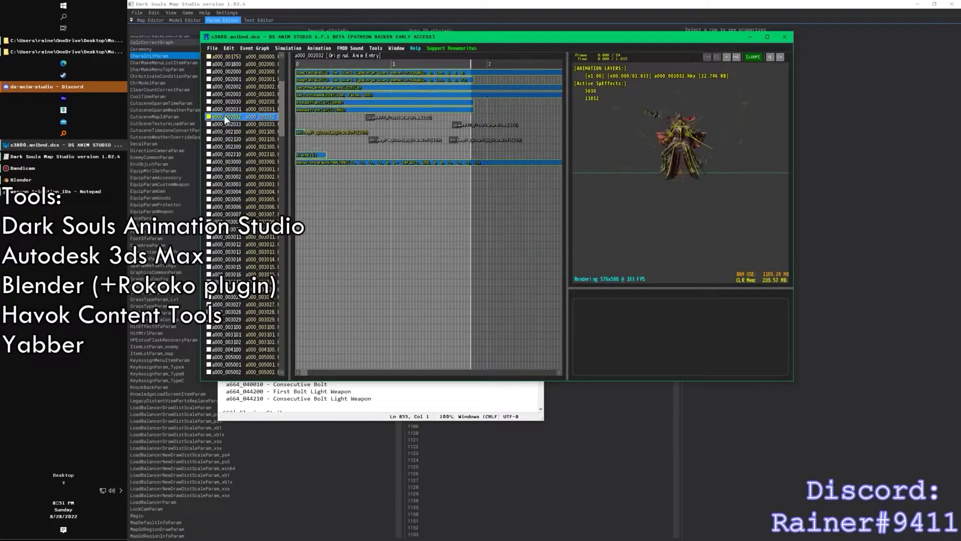
scroll(280, 107, "up", 2)
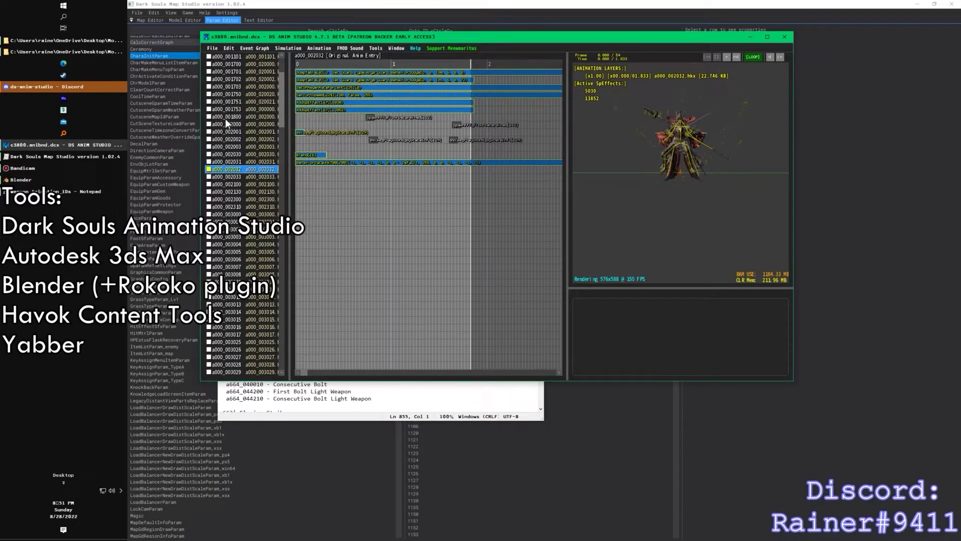